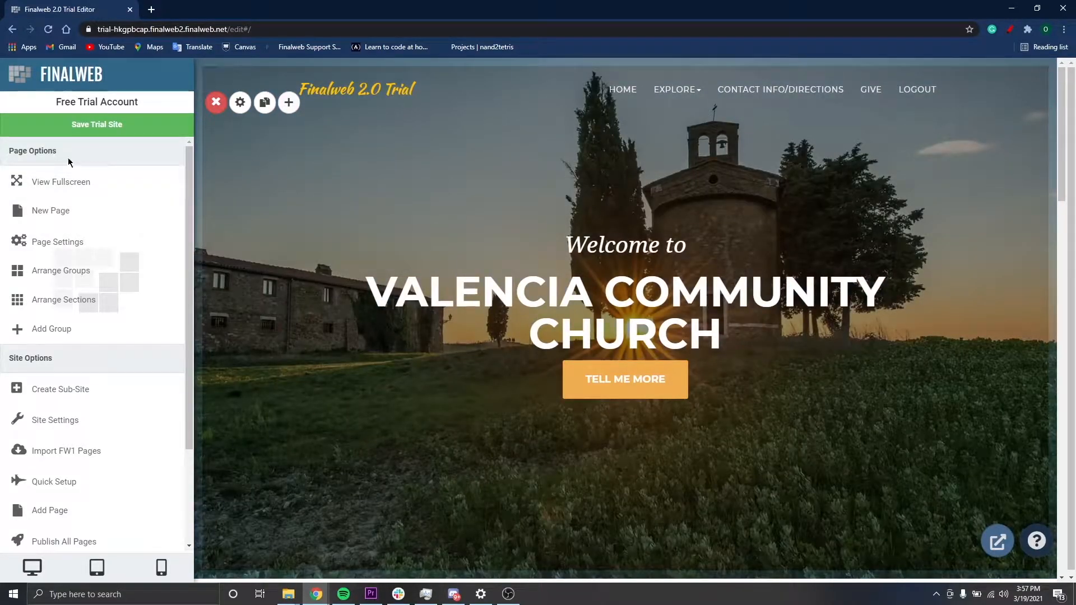
Start a new page using the Blank Page with Small Header layout from the Basic Pages category
left_click_drag(9, 151, 48, 151)
left_click(105, 225)
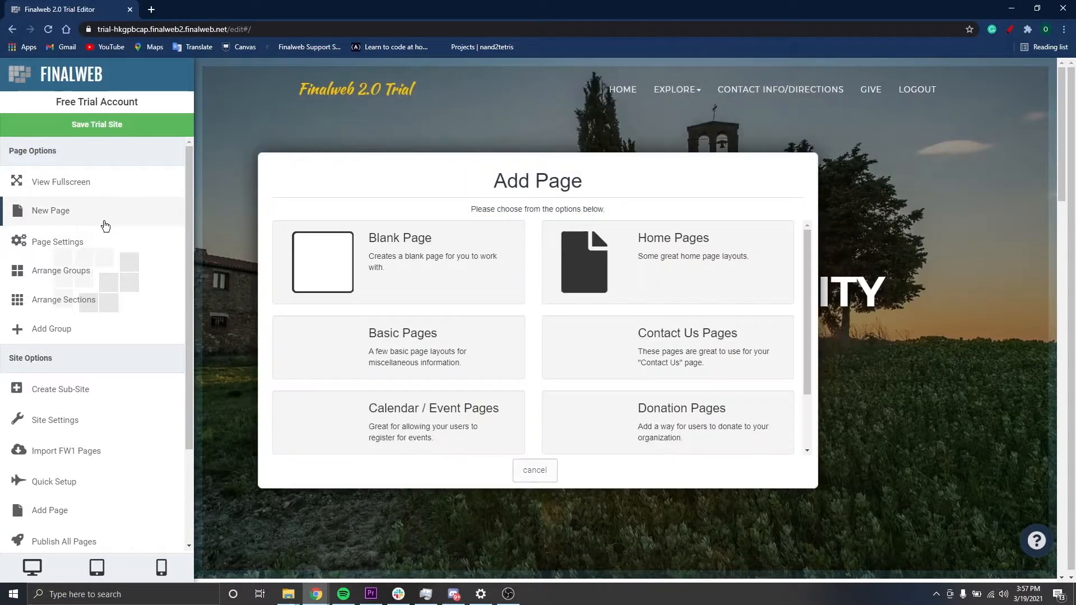
scroll(550, 386, "down", 4)
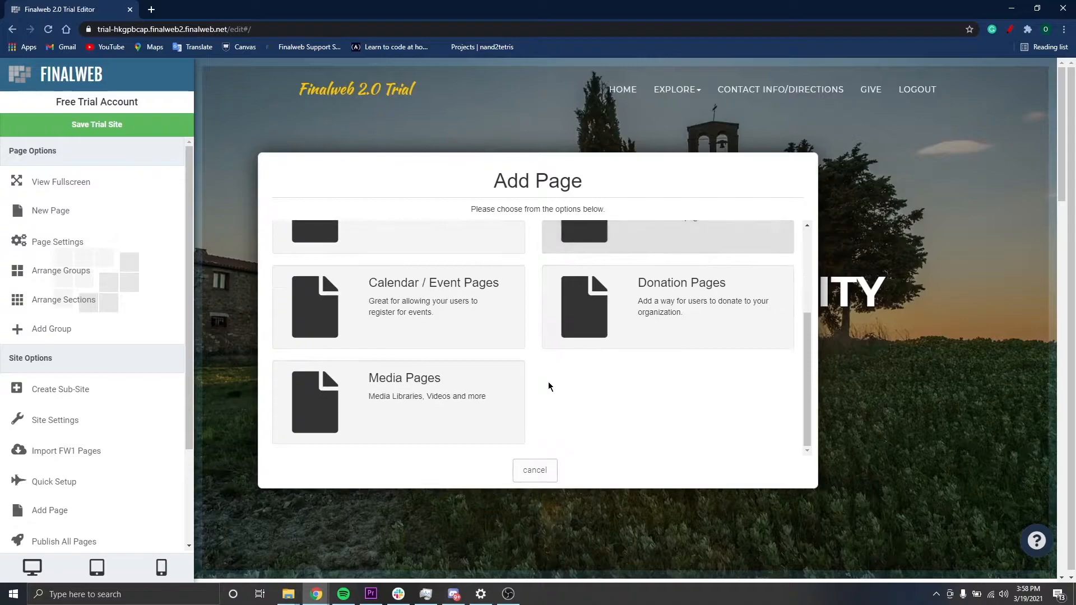
scroll(549, 386, "up", 4)
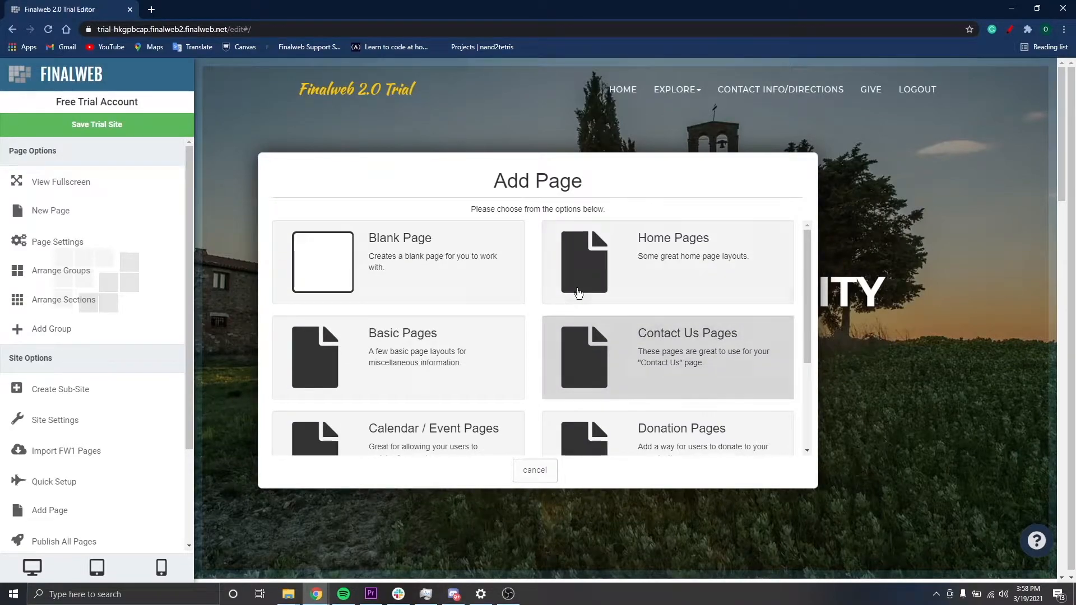
left_click(415, 340)
left_click(424, 280)
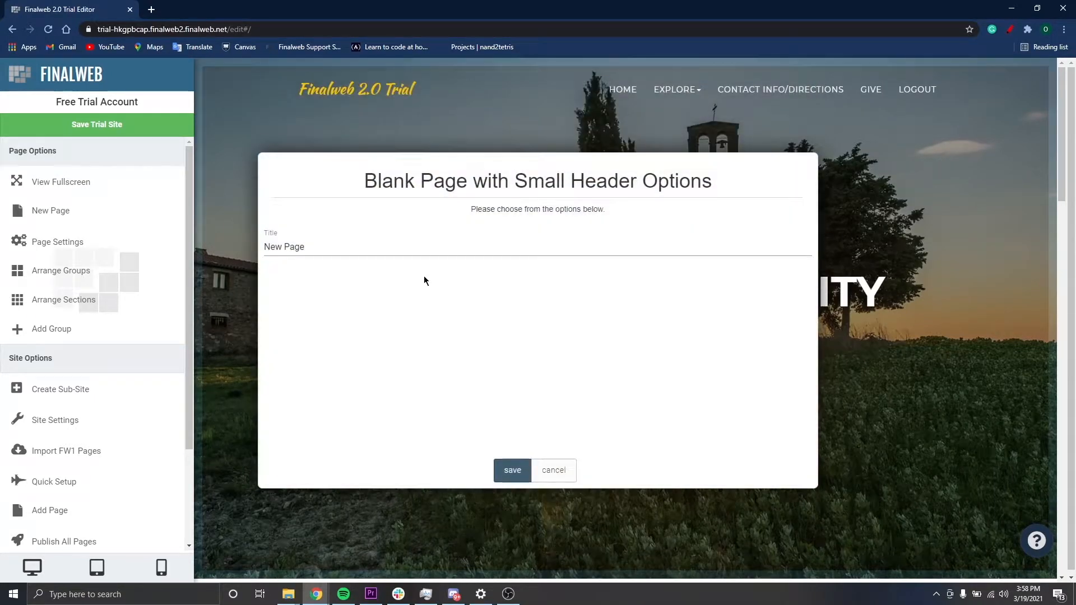
Title the new page Photo Gallery and save it
left_click_drag(353, 242, 88, 209)
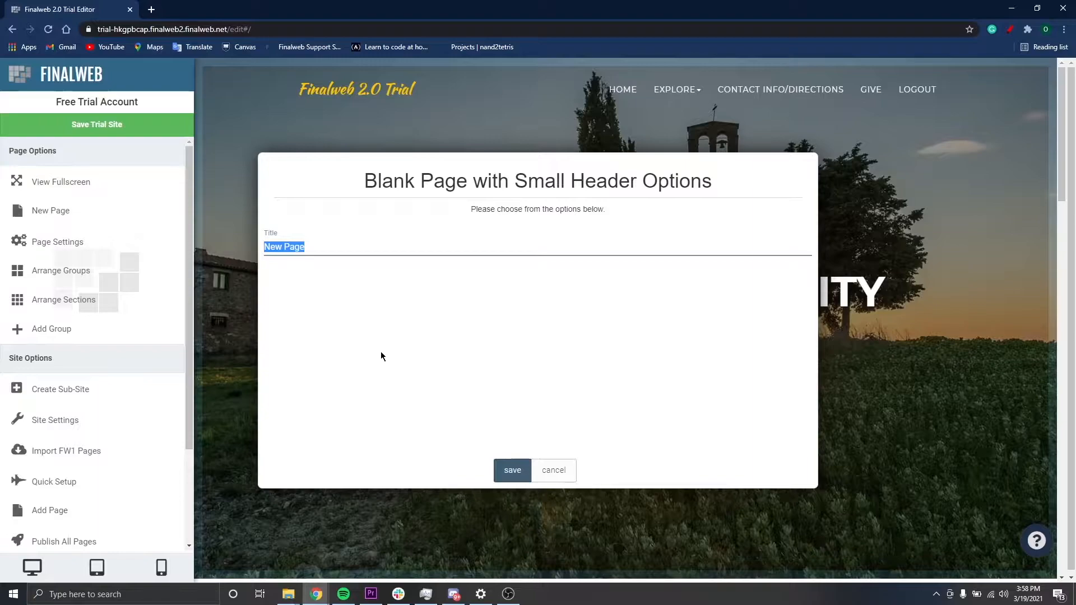
type("Photo Gal")
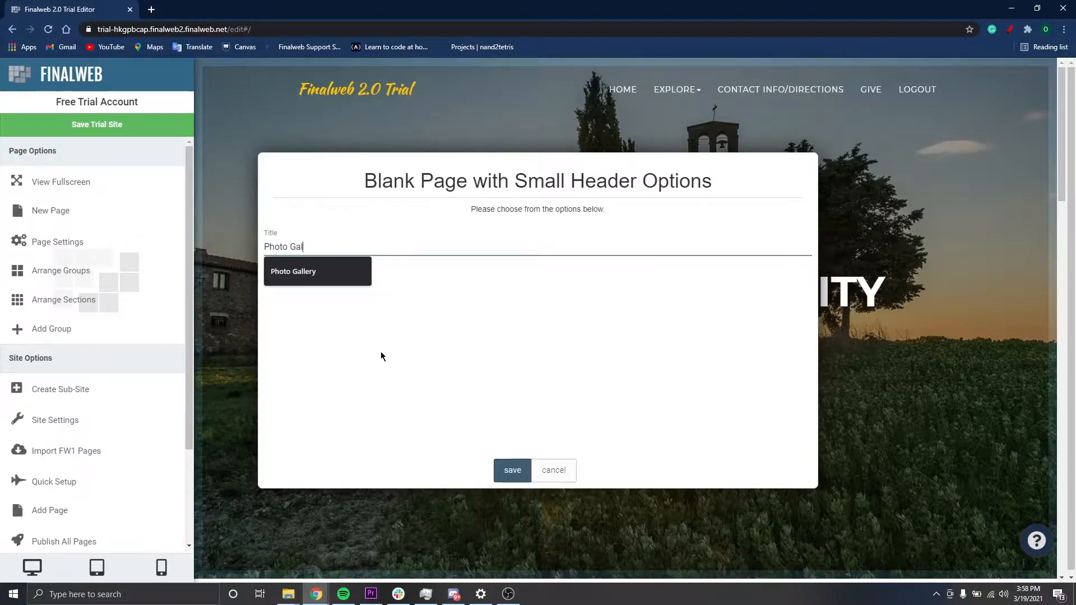
type("lery")
left_click(502, 470)
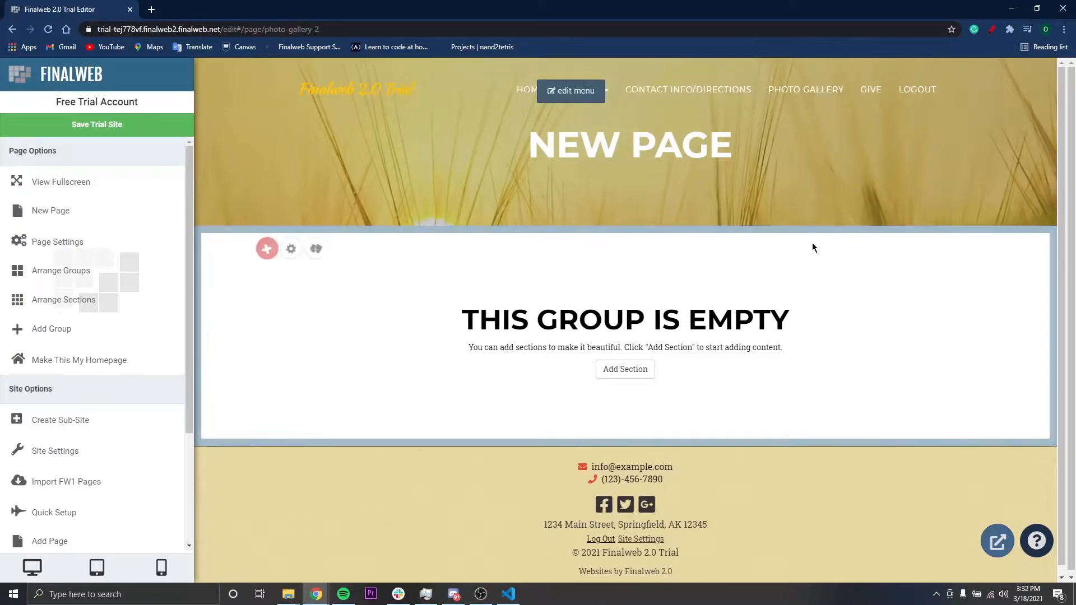
Choose Photo Gallery as the section type for the page's empty group
left_click(625, 369)
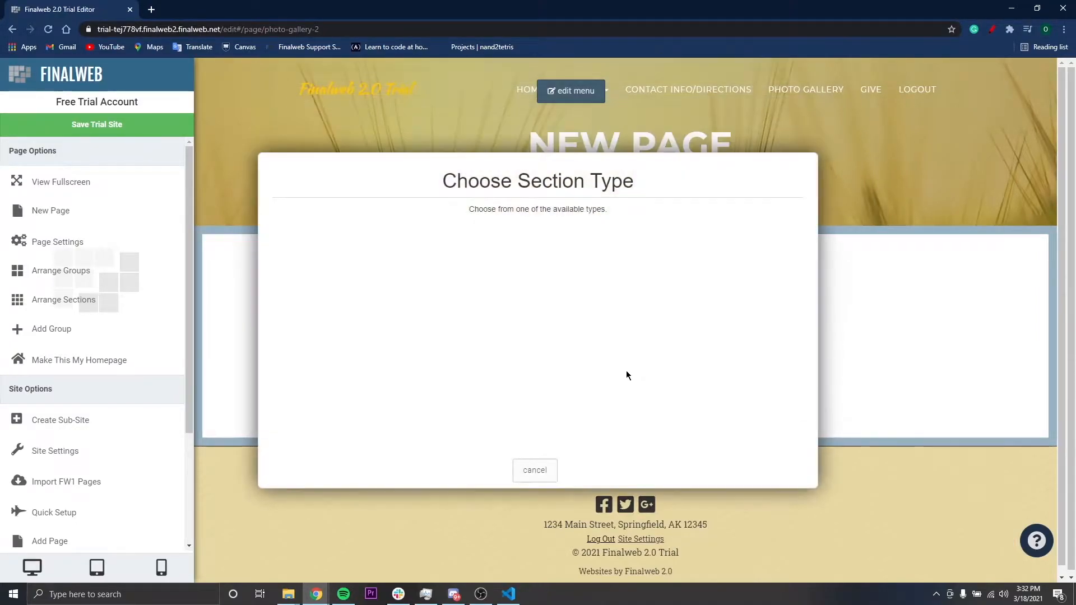
scroll(409, 392, "down", 10)
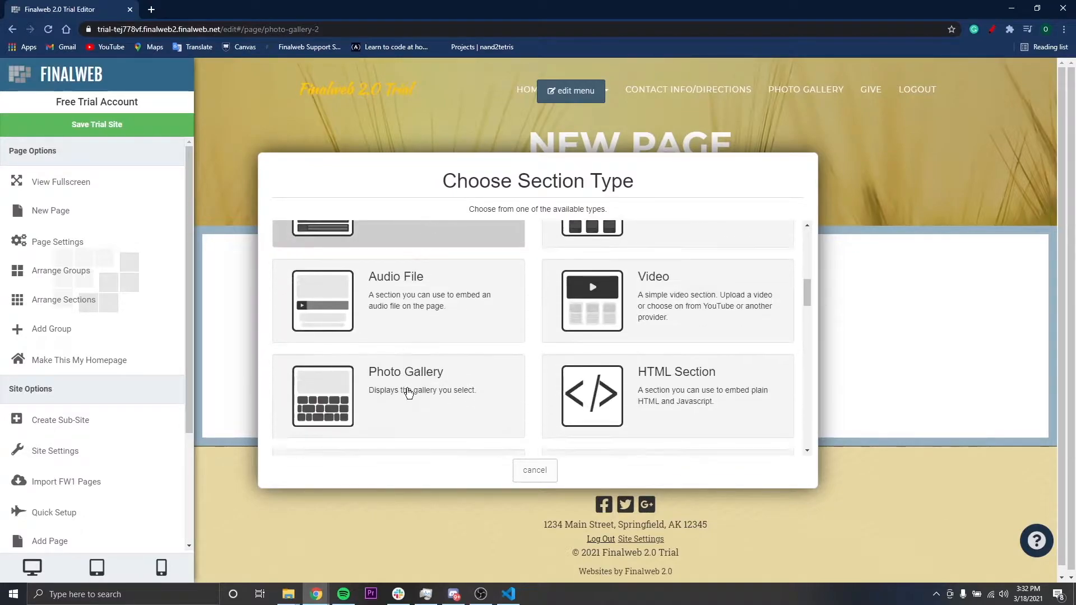
scroll(409, 392, "down", 2)
scroll(469, 368, "up", 1)
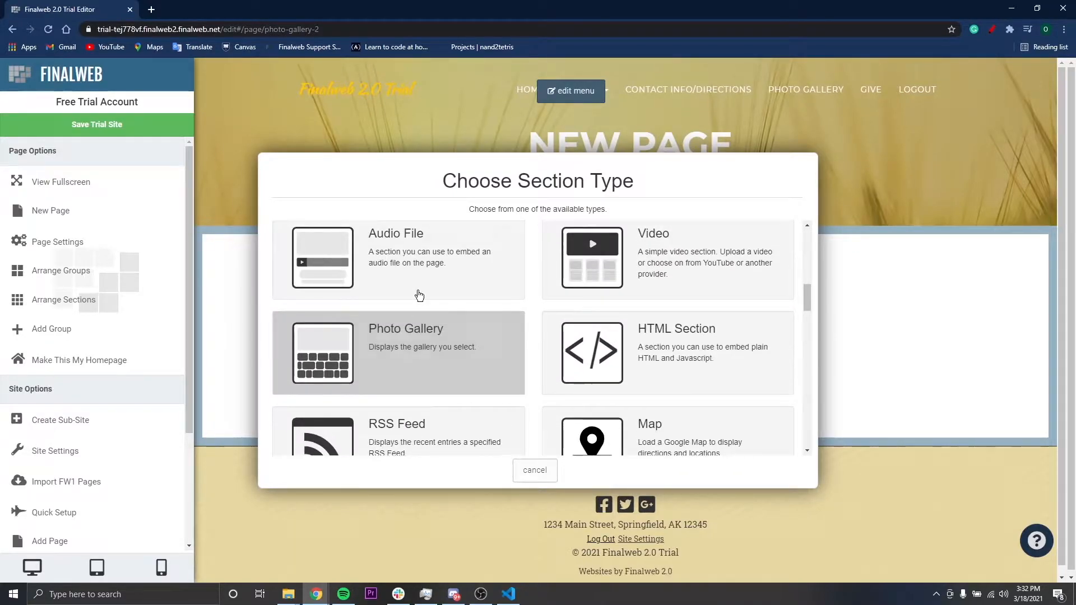
left_click(423, 349)
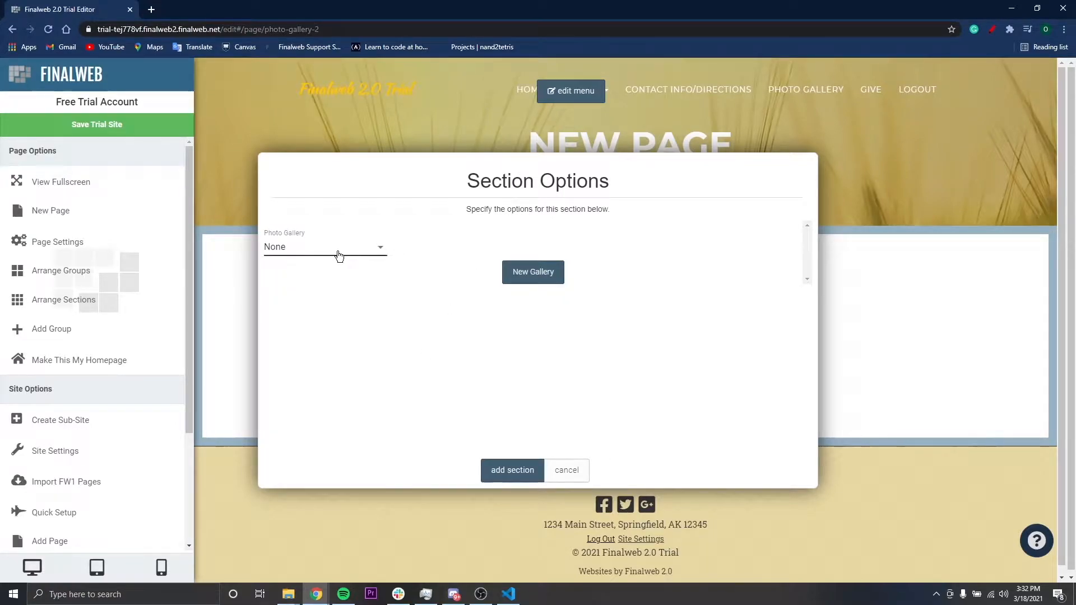
Create and save a new gallery titled Gallery 1, and add its section to the page
left_click(374, 253)
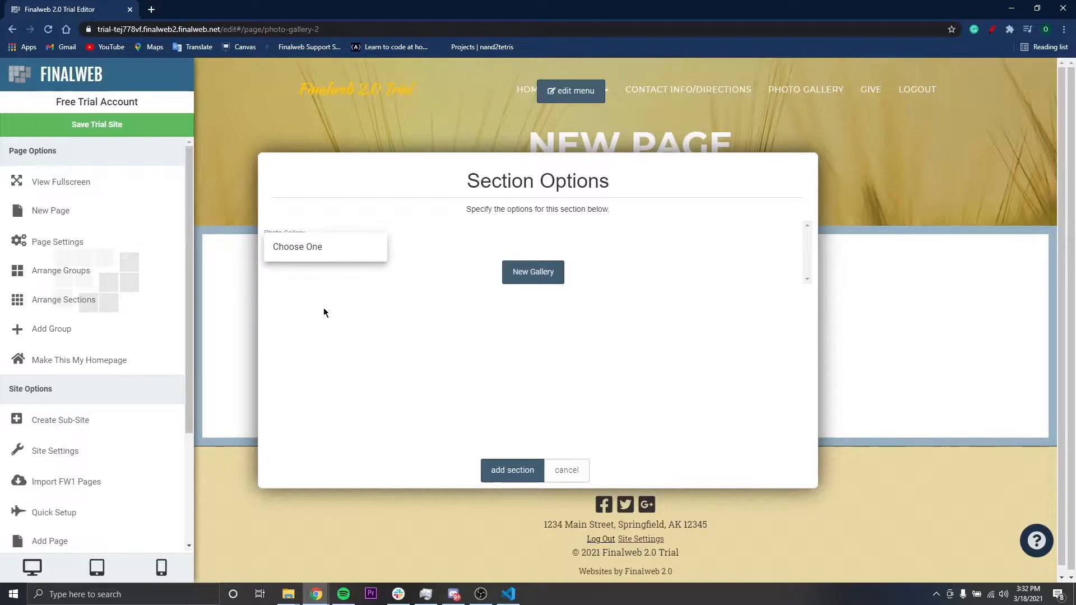
left_click(348, 309)
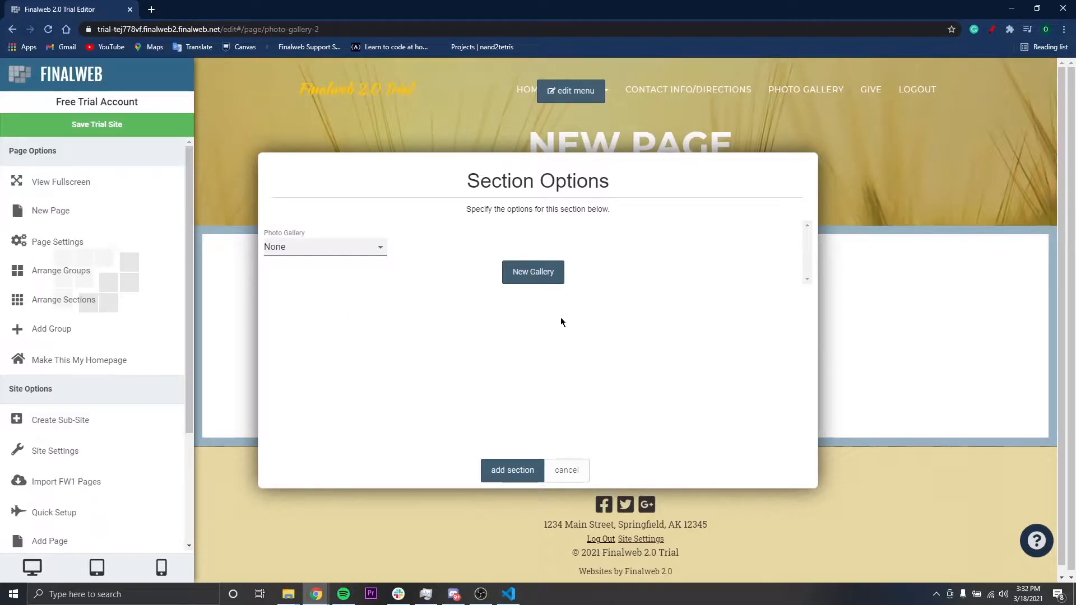
left_click(557, 277)
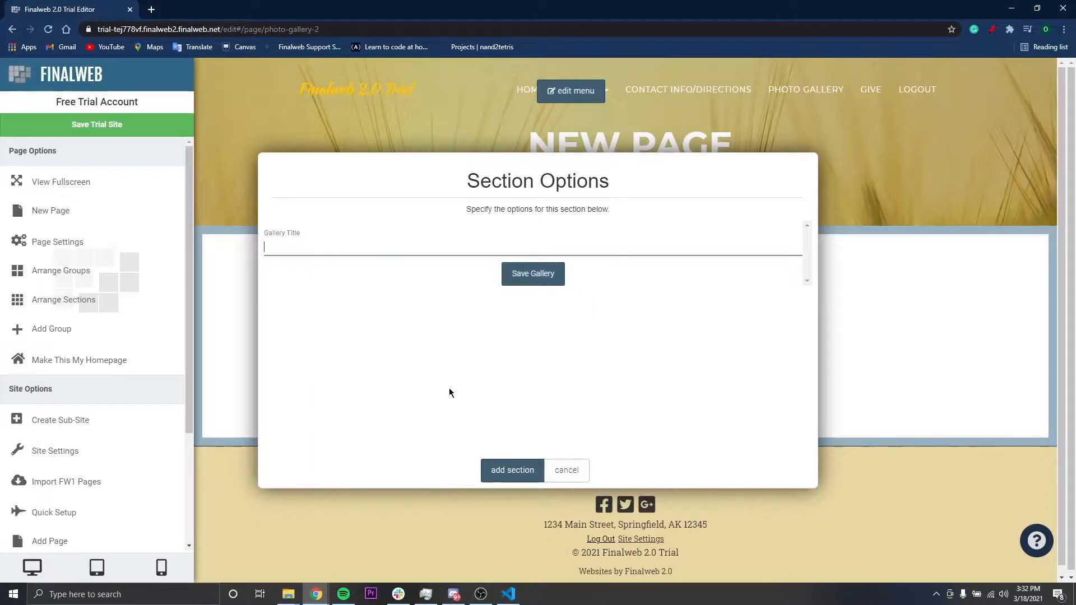
type("Gallery 1")
left_click(563, 274)
left_click(509, 472)
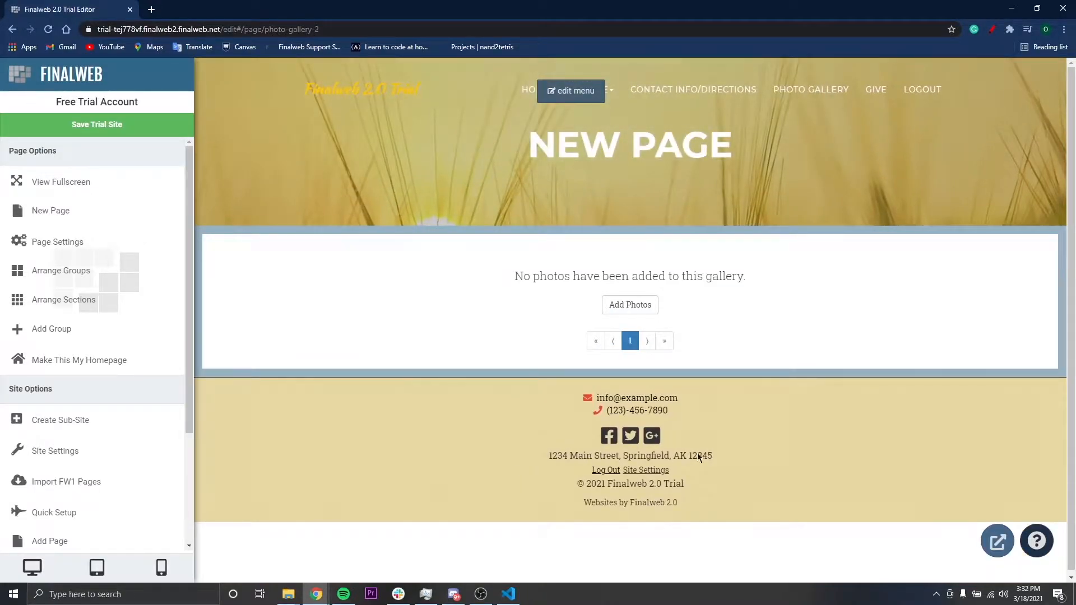
Open the gallery section's photo editor, view the gallery's title and description fields, and return to its photos
mouse_move(529, 331)
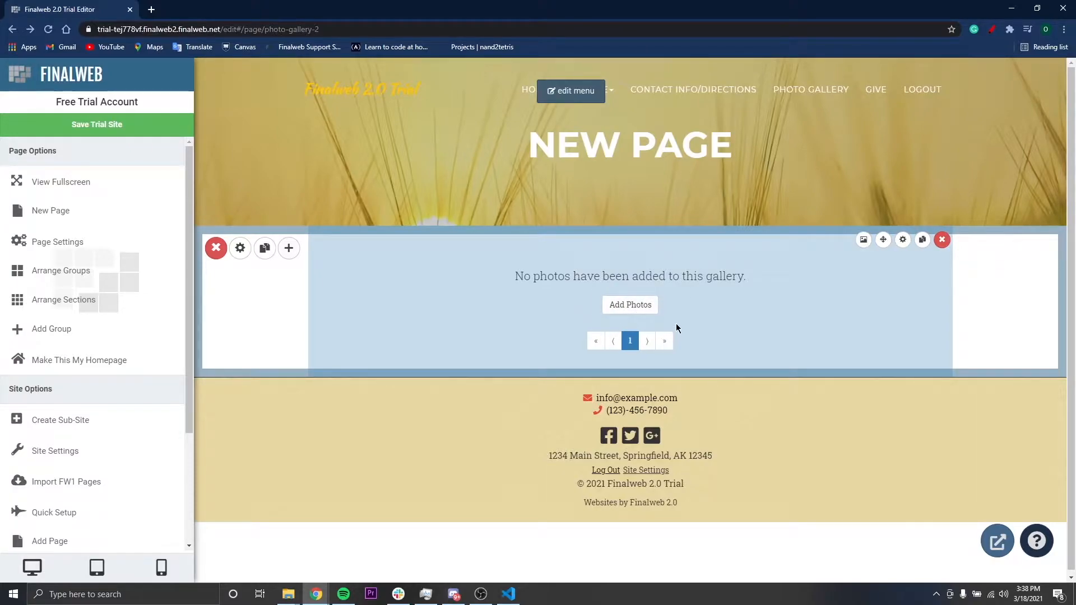
left_click(863, 241)
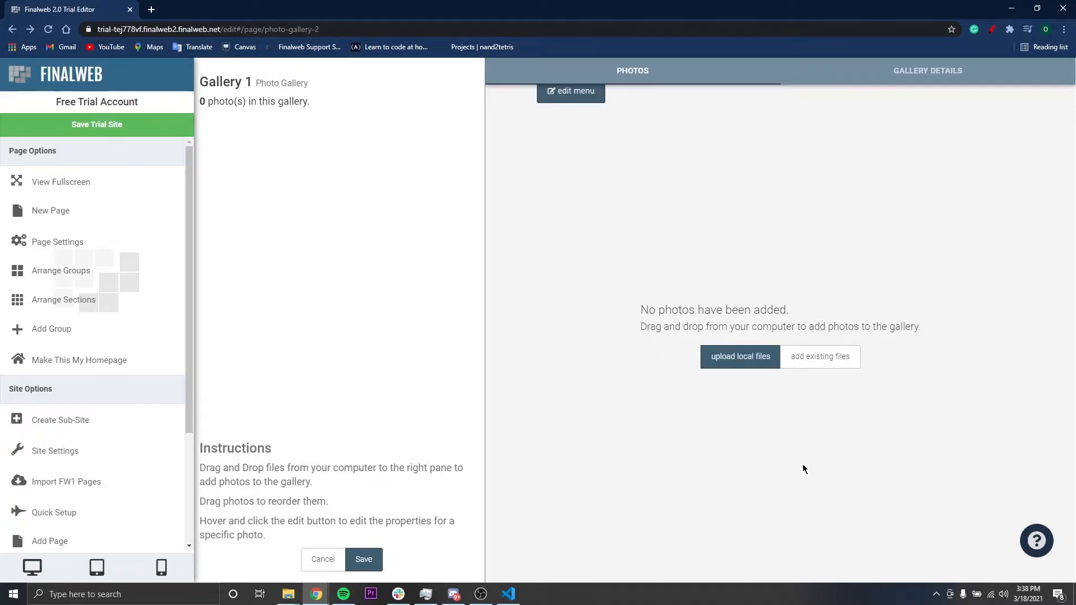
left_click(946, 86)
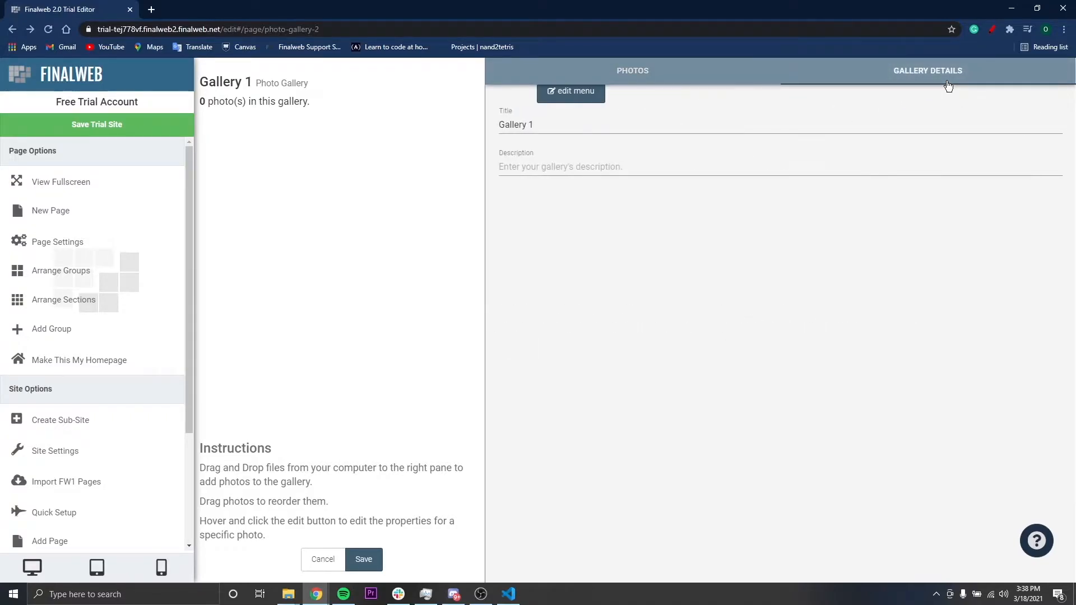
left_click_drag(538, 124, 447, 108)
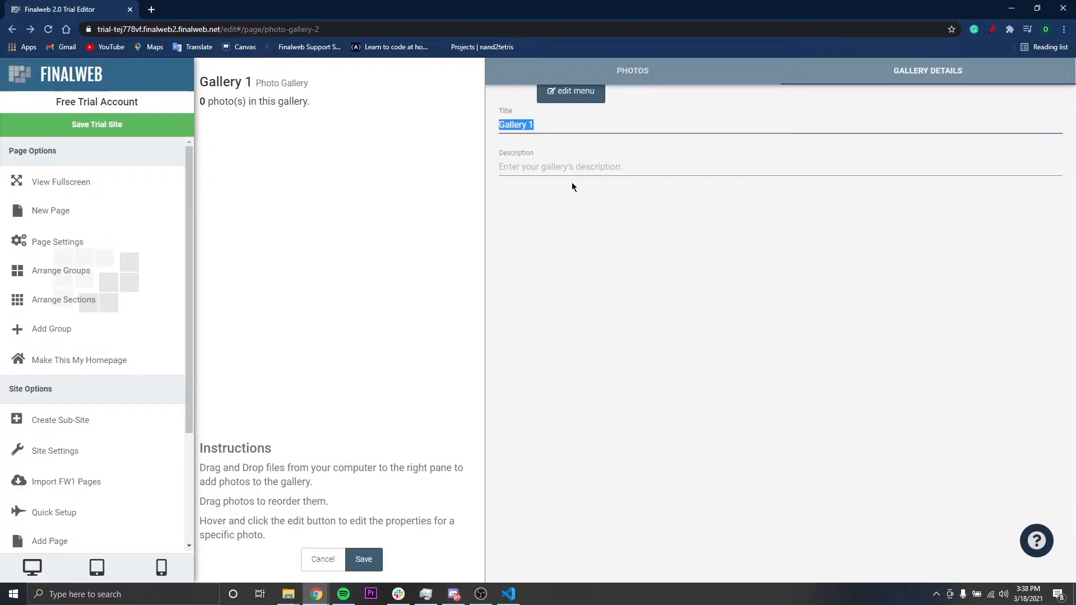
left_click(578, 167)
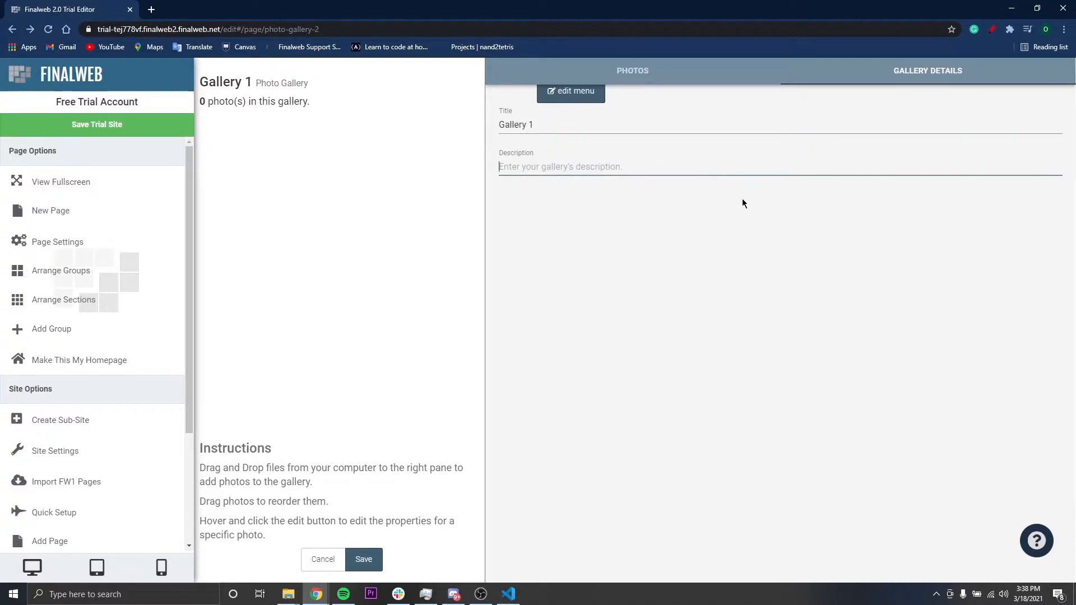
left_click(644, 69)
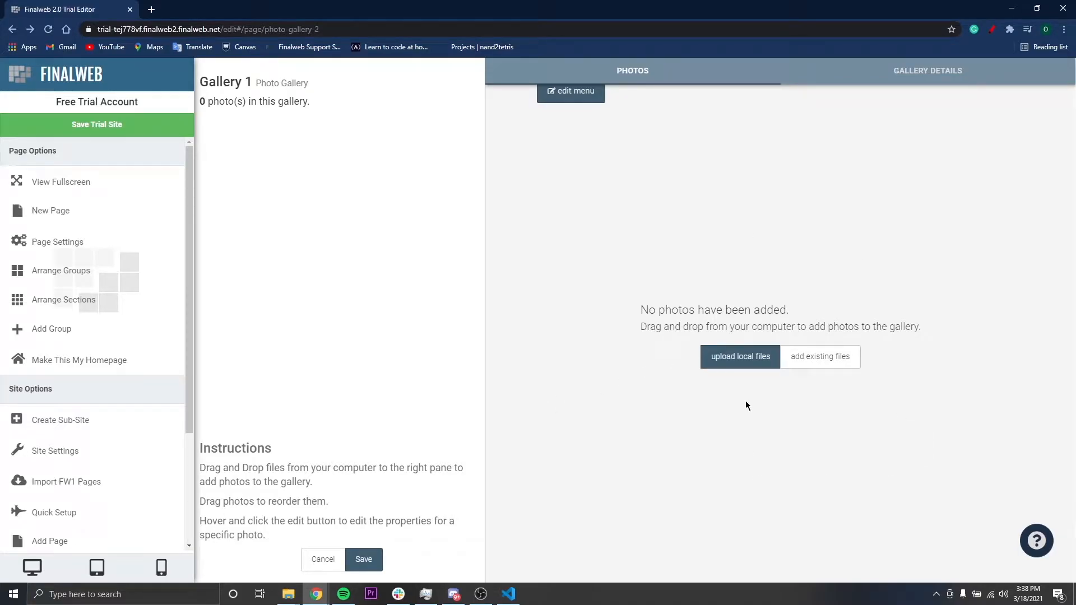
left_click(727, 366)
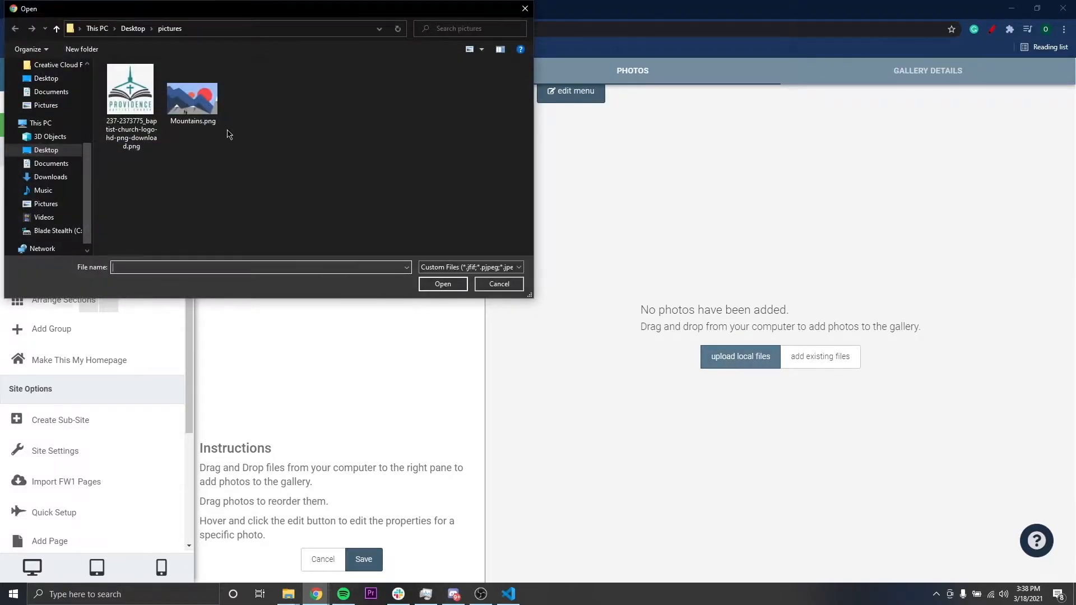
left_click(142, 112)
left_click(192, 101)
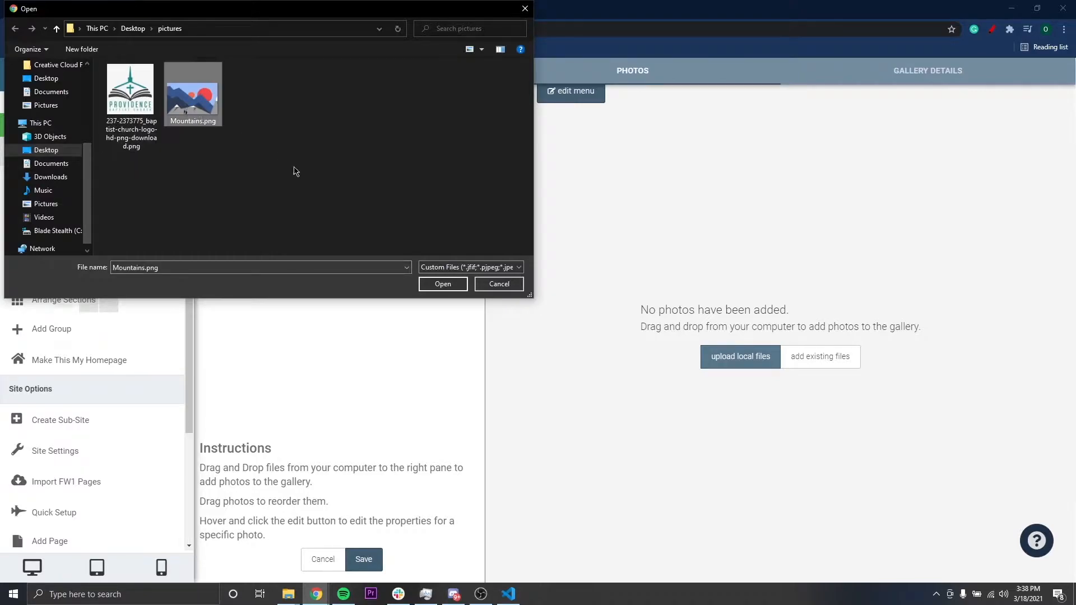
left_click_drag(268, 177, 104, 63)
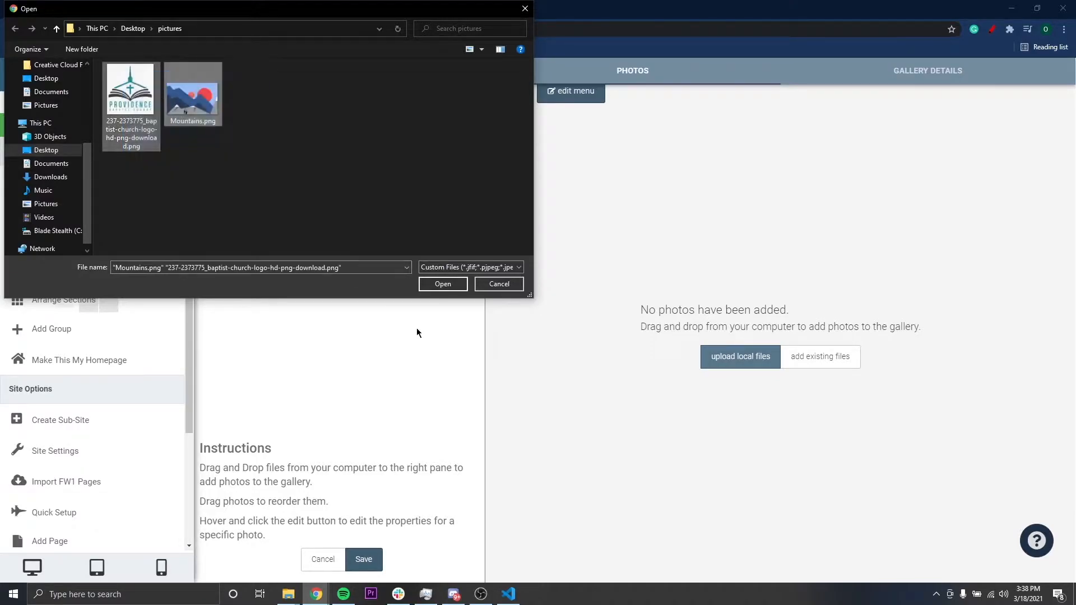
left_click(445, 285)
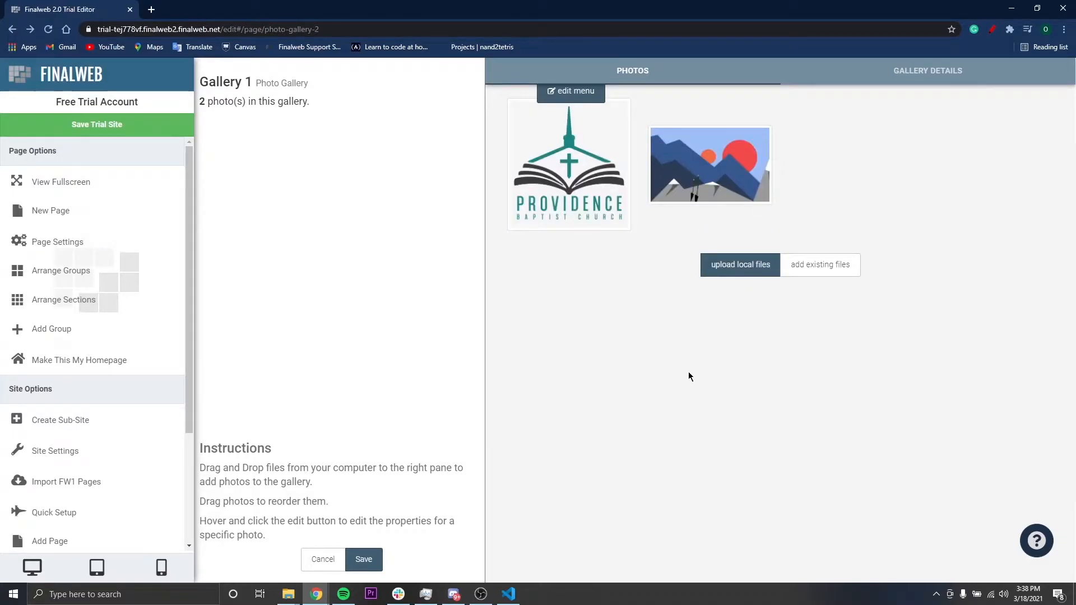
Examine the church logo photo's file details and the tools of its image editor
mouse_move(702, 130)
mouse_move(545, 154)
left_click(559, 171)
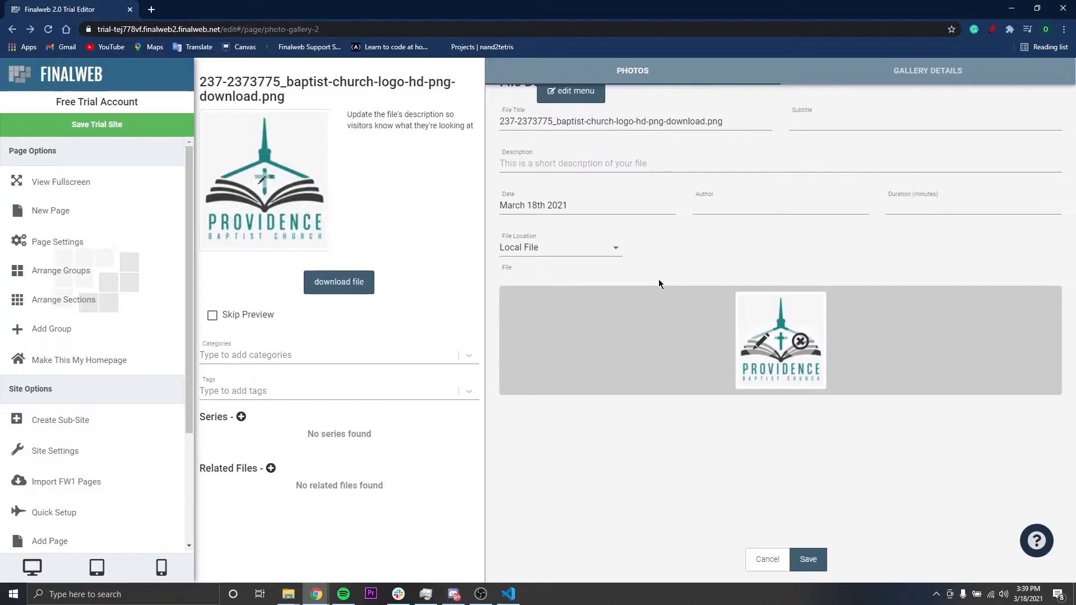
left_click(762, 341)
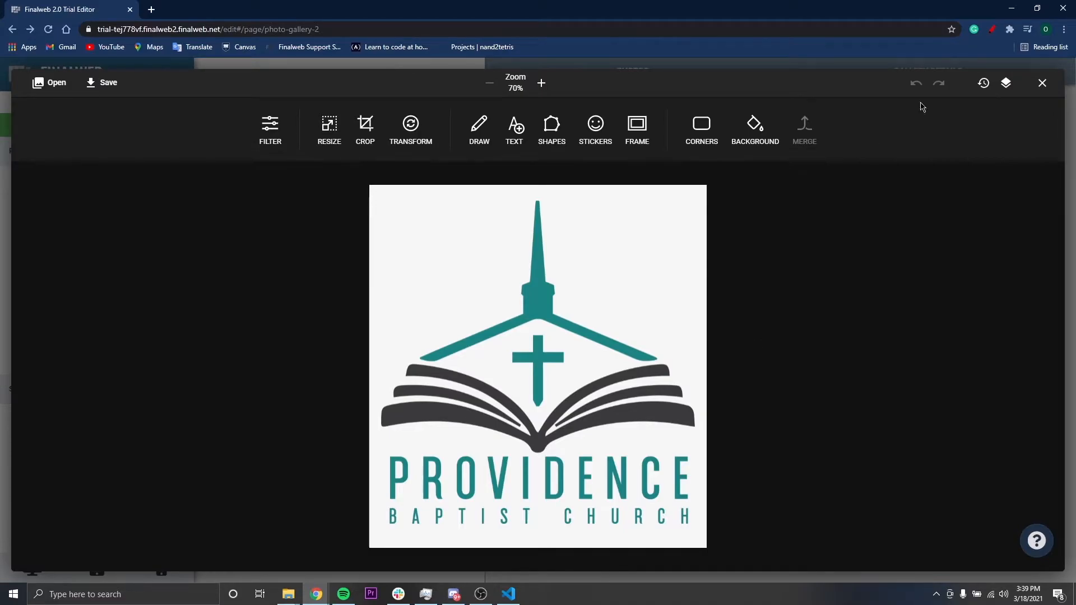
left_click(1043, 84)
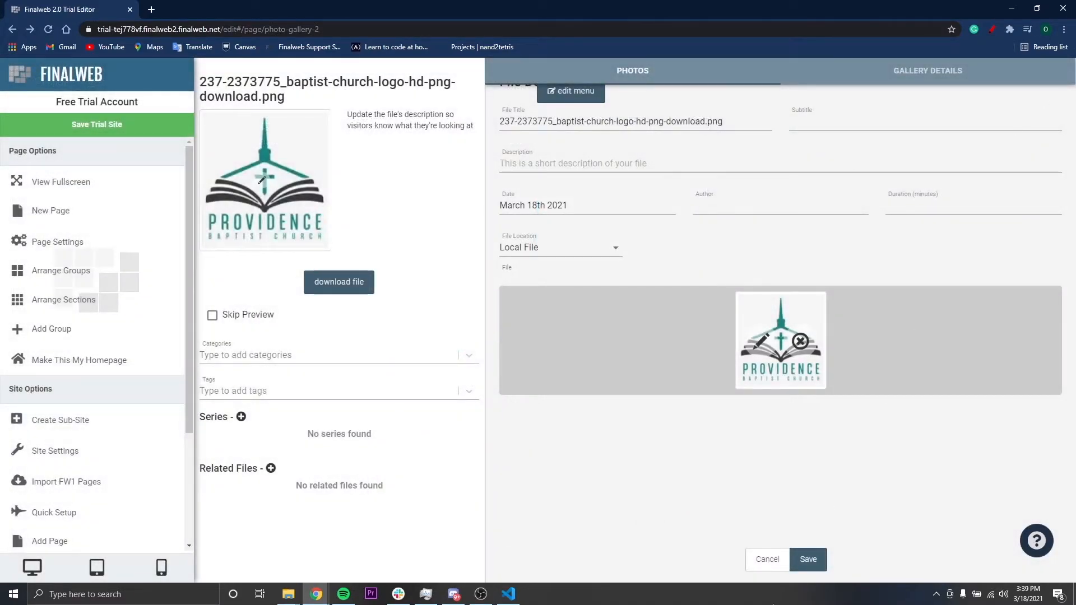
Save the church logo's file details and the gallery
left_click(809, 559)
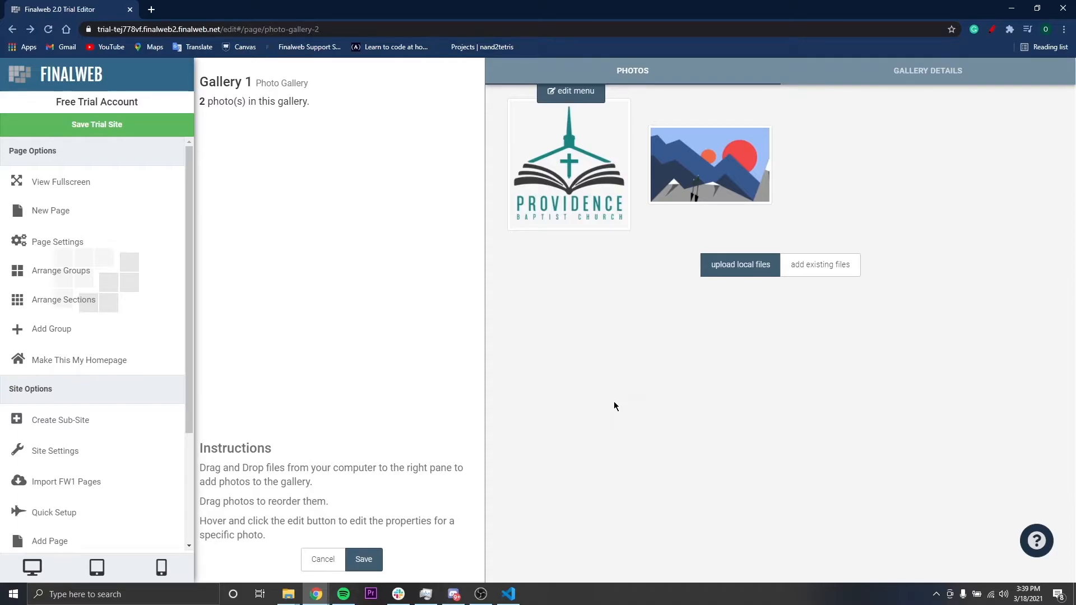
left_click(361, 557)
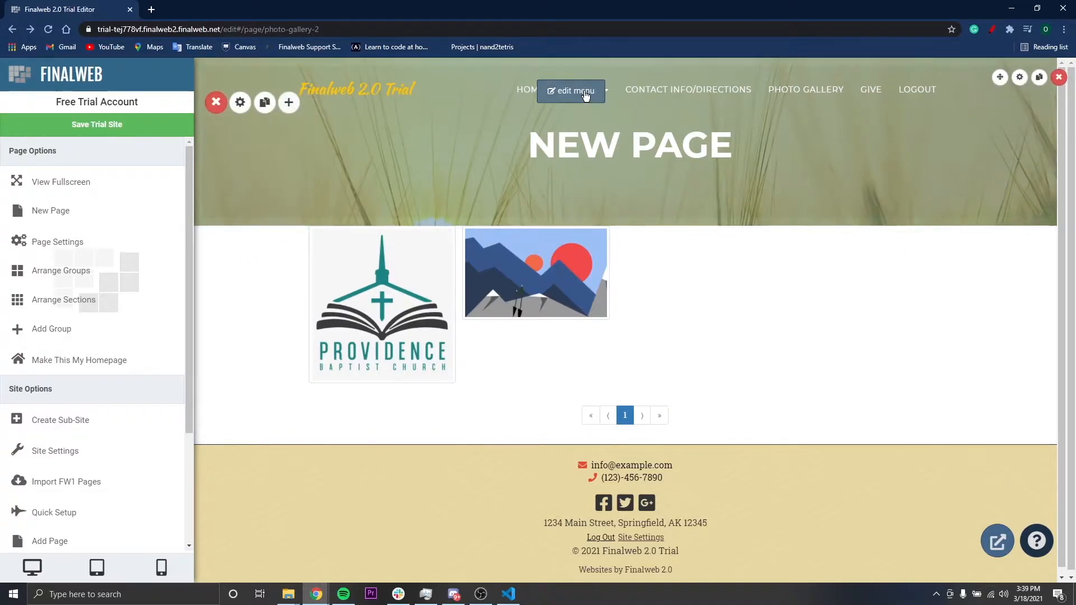
Open the site's navigation menu for editing and add a new top-level item
left_click(587, 94)
left_click(952, 478)
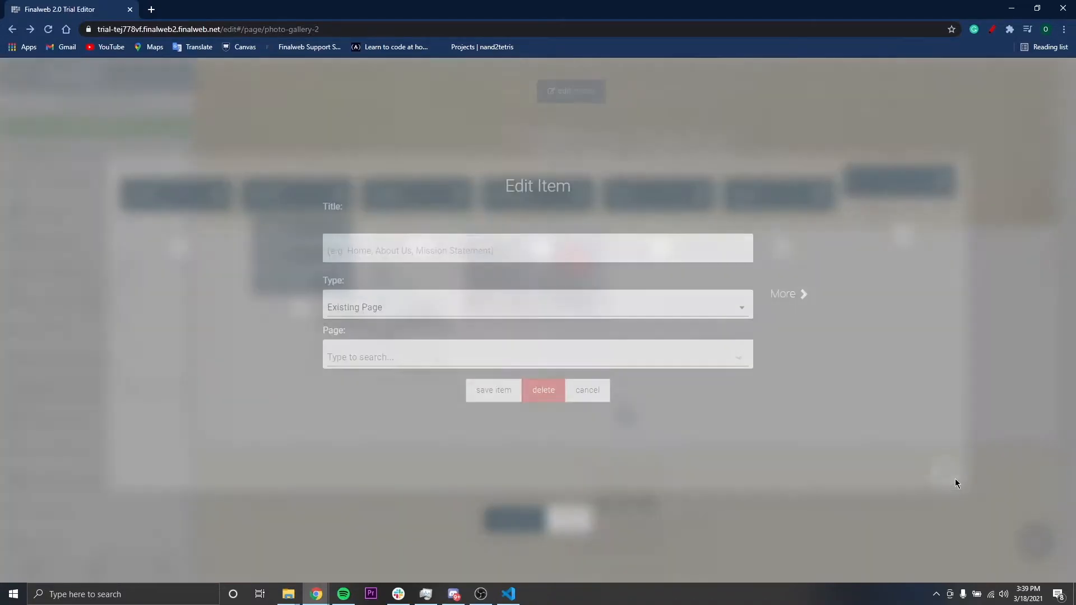
left_click(566, 359)
type("Pho")
key("BackSpace")
key("BackSpace")
key("BackSpace")
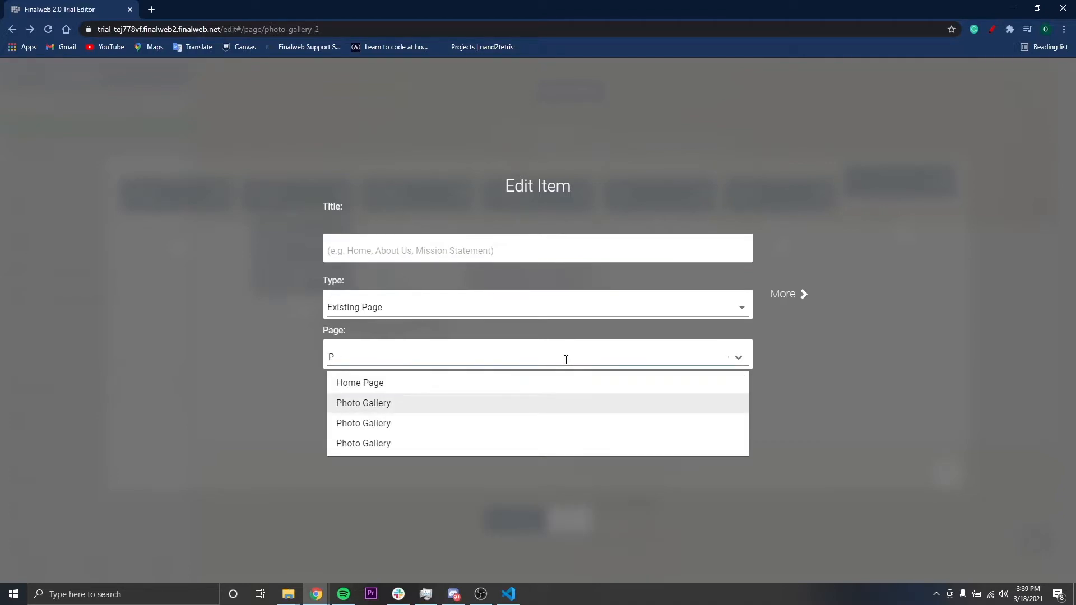
Title the new menu item Photo Galleries, set its type to New Page, and save the item
left_click(438, 238)
type("Pho")
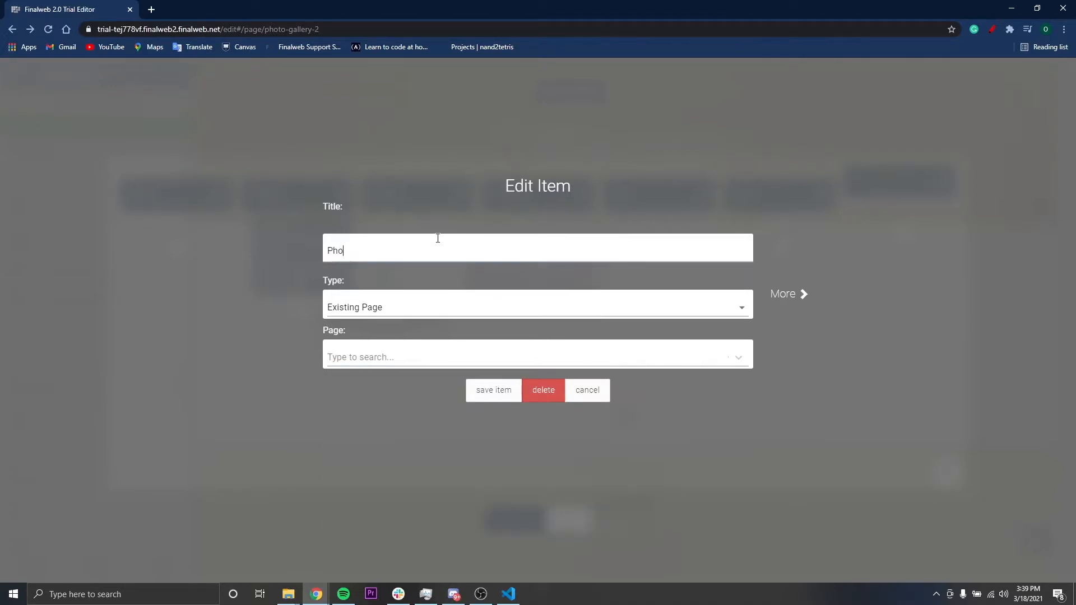
type("to Gallie")
left_click(518, 314)
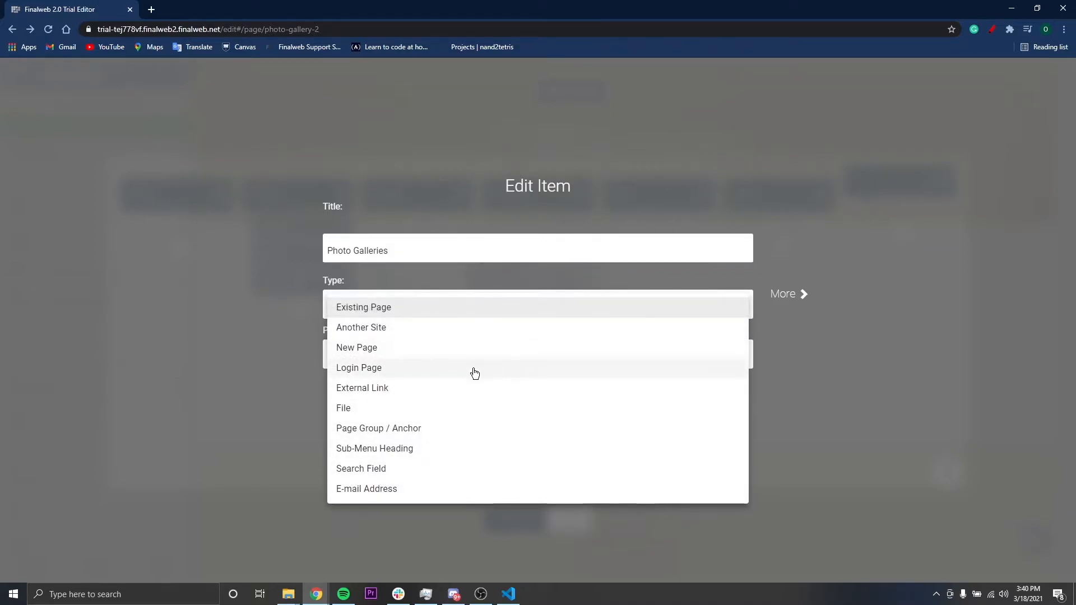
left_click(470, 351)
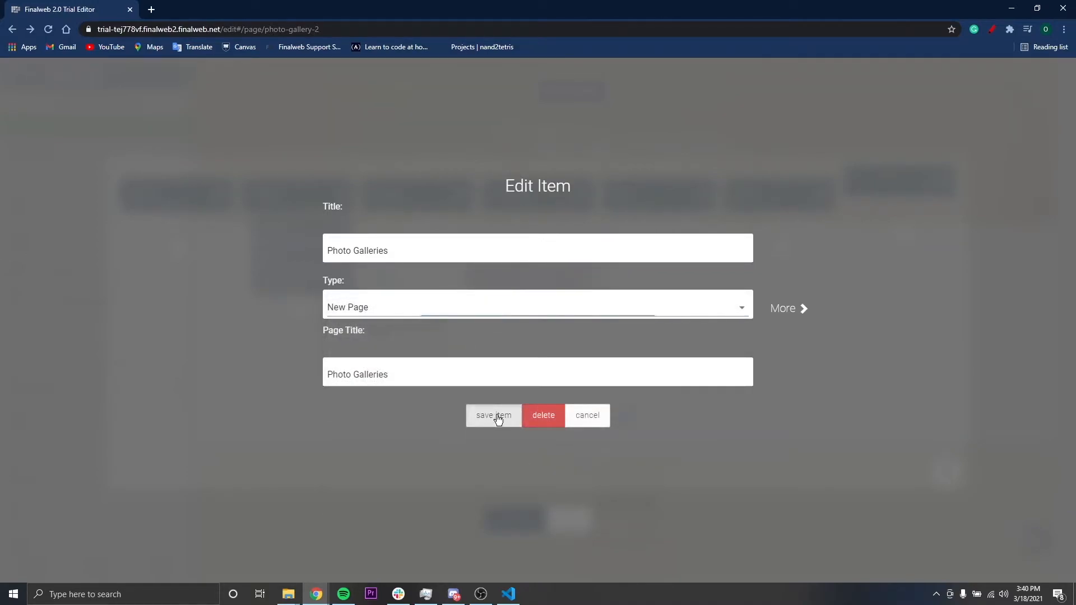
left_click(495, 416)
Move the Photo Galleries item directly before Give in the main menu and save the menu
left_click_drag(884, 183, 624, 192)
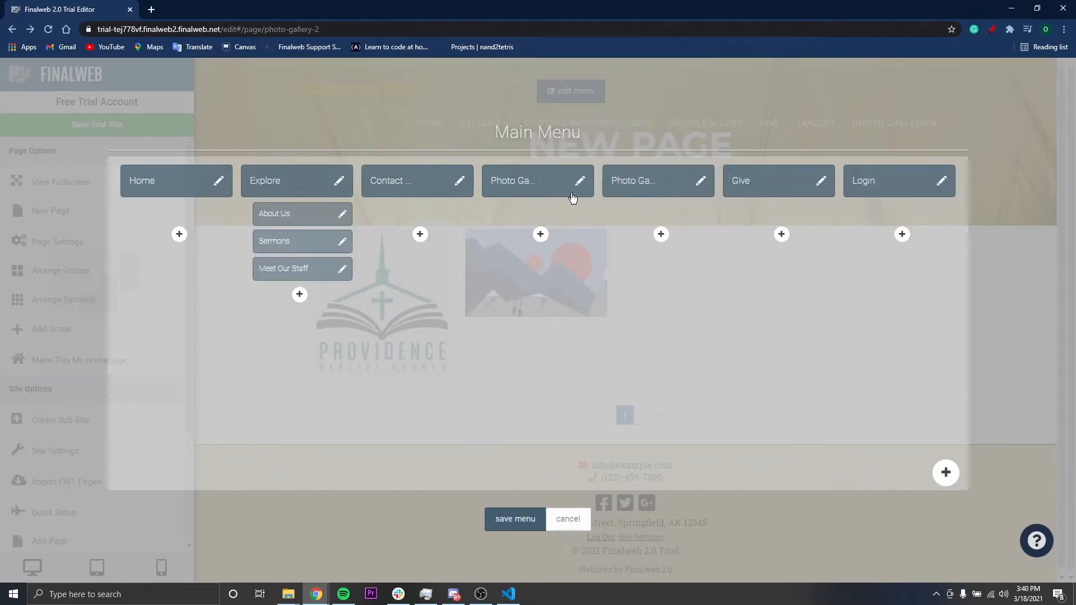
left_click(512, 527)
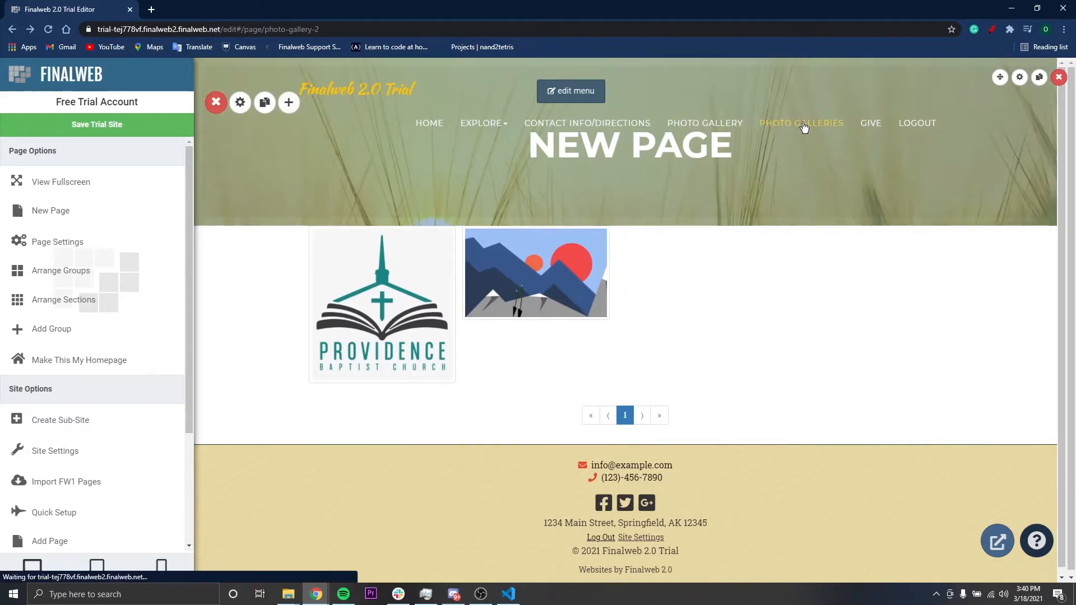
Open the Photo Galleries page and add an Image Gallery Index section to its empty group
left_click(802, 124)
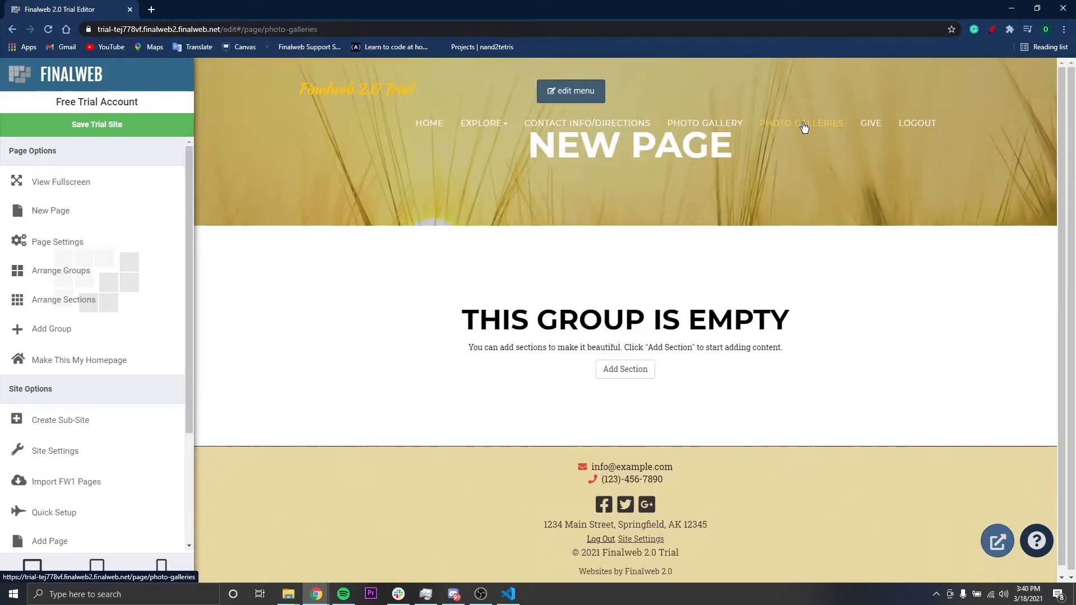
left_click(635, 375)
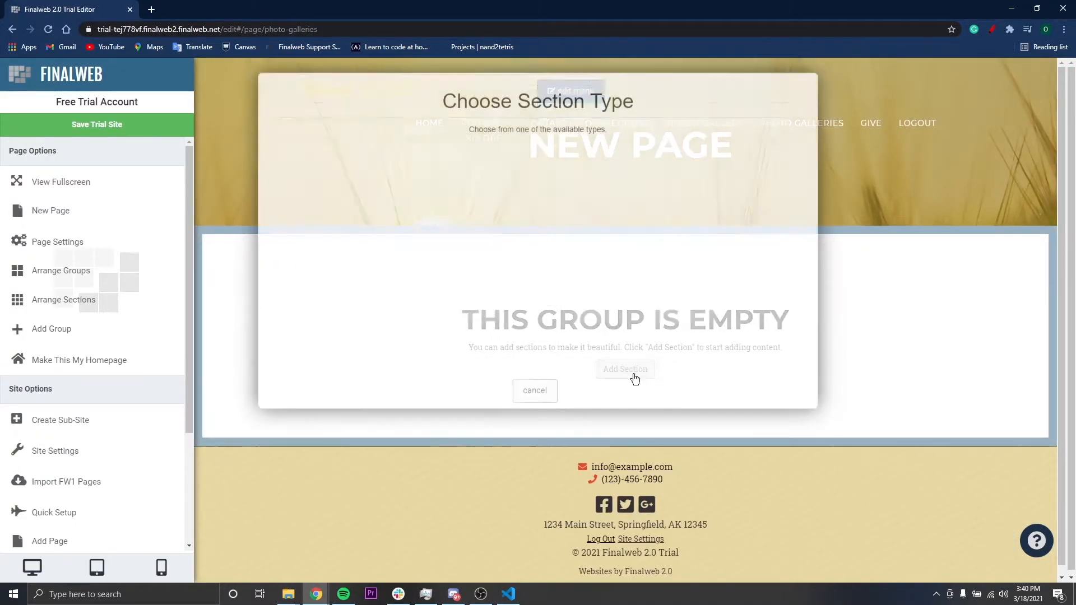
scroll(636, 379, "down", 10)
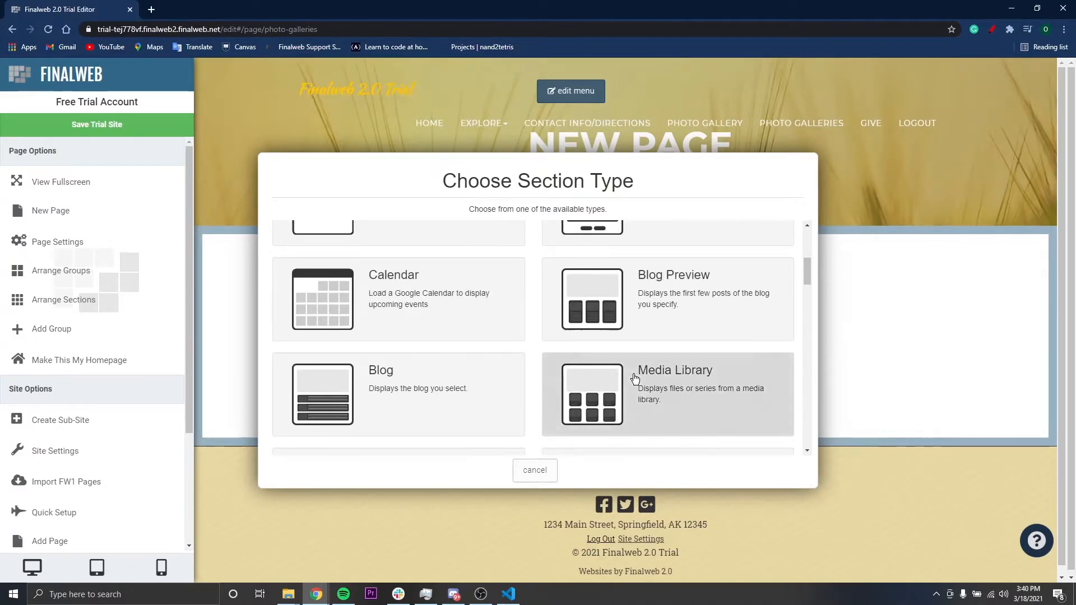
scroll(636, 380, "down", 10)
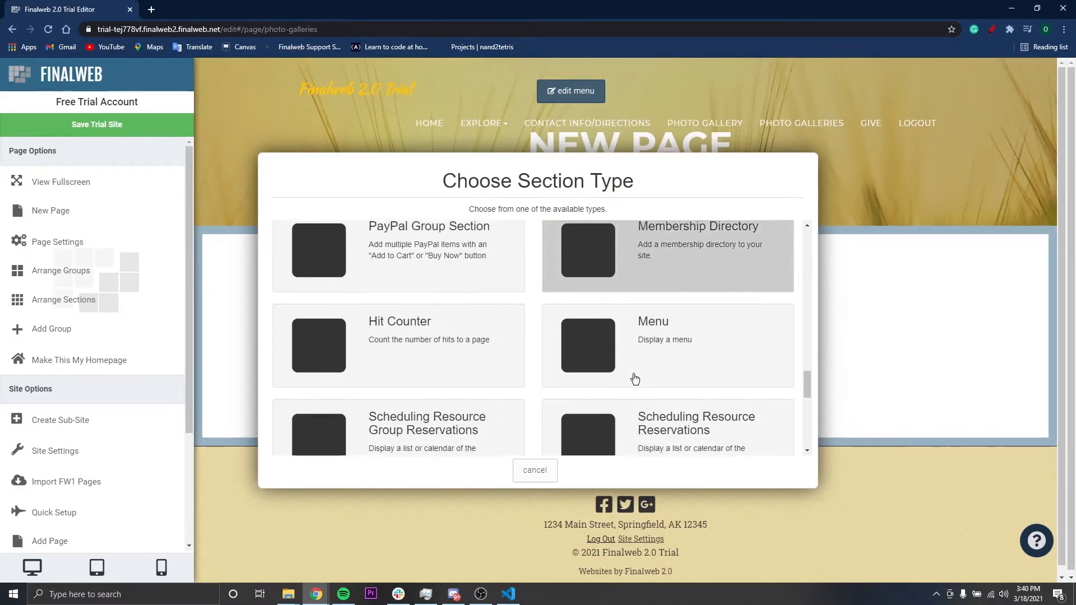
scroll(636, 380, "down", 8)
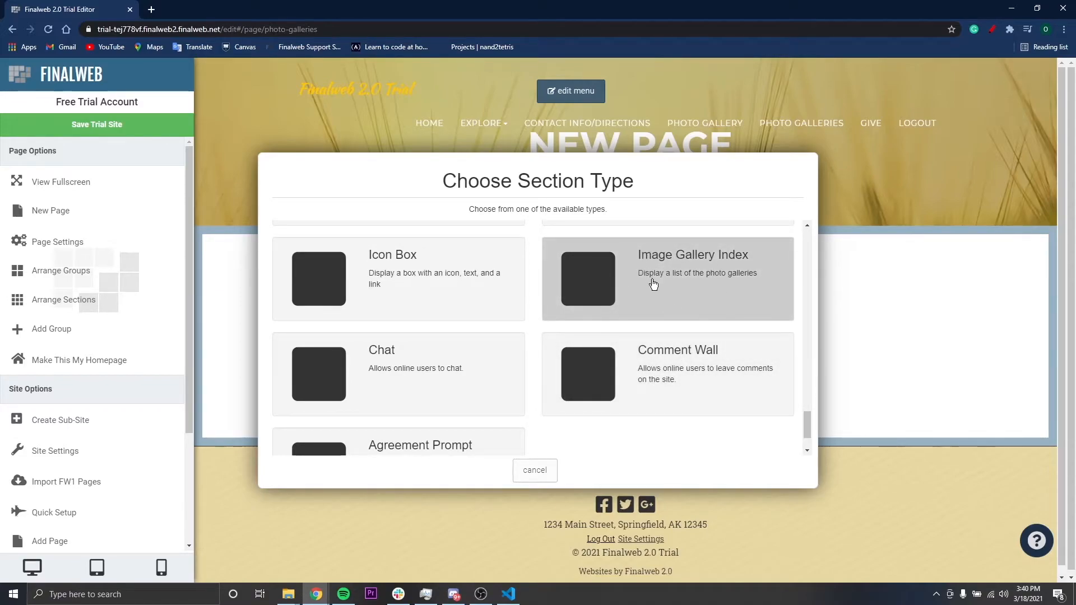
left_click(726, 286)
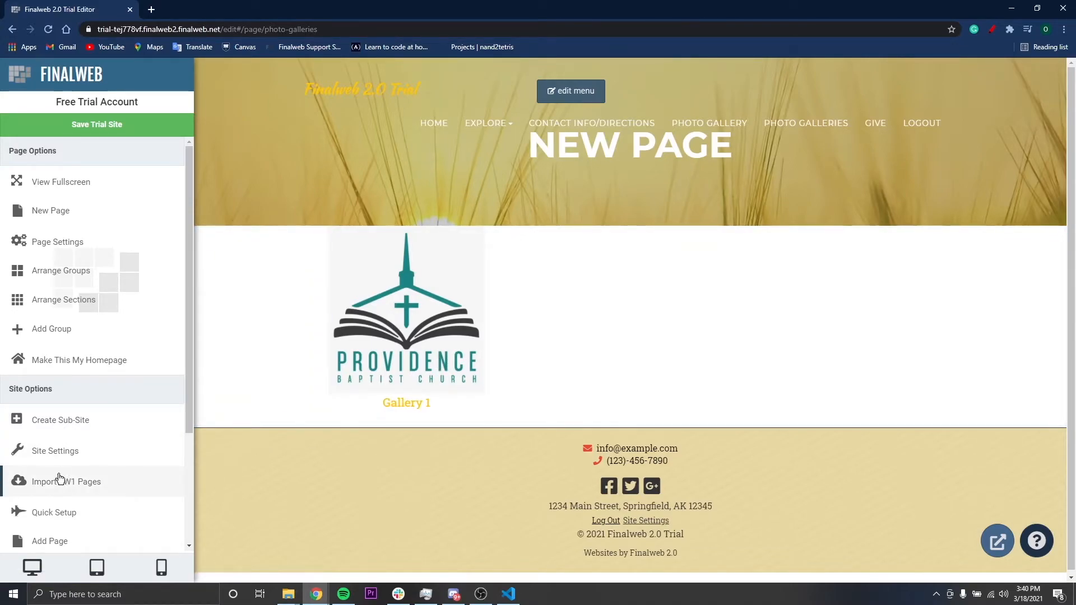
Open the photo galleries list in the site's administration area
scroll(61, 476, "down", 3)
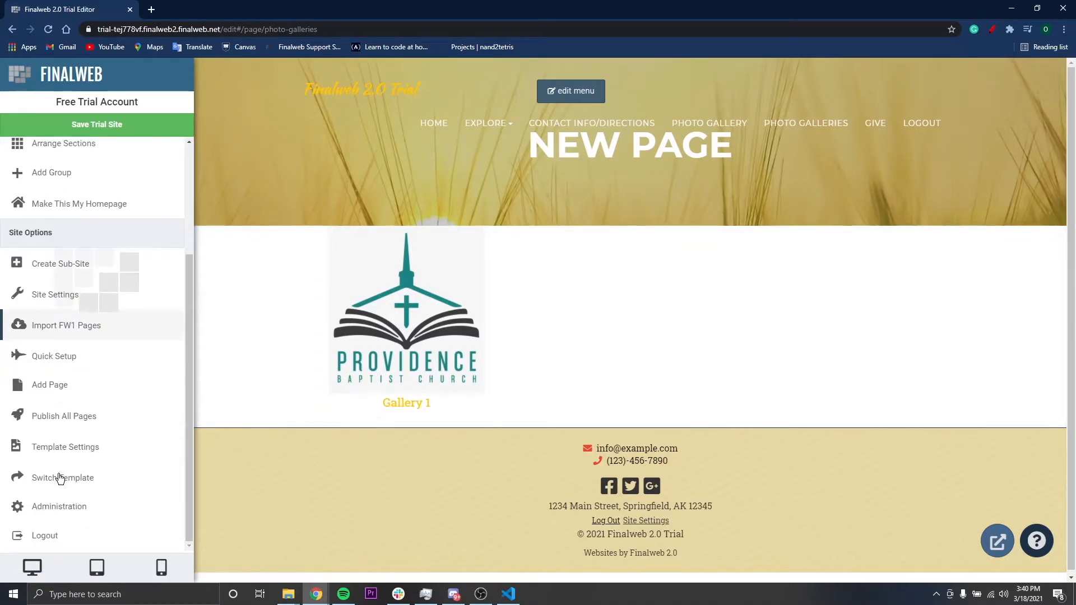
left_click(94, 508)
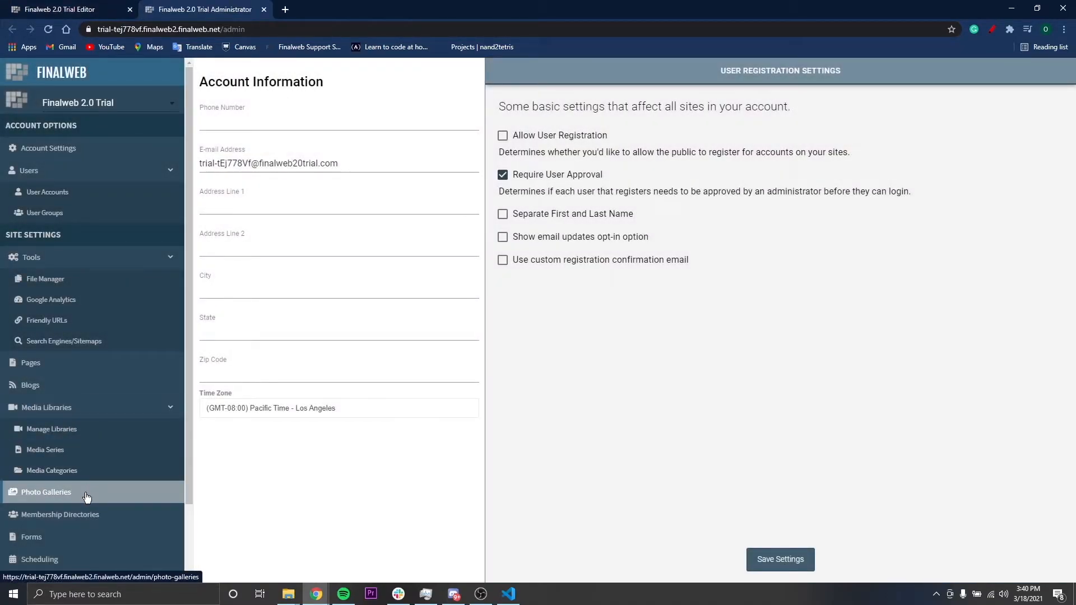
left_click(87, 498)
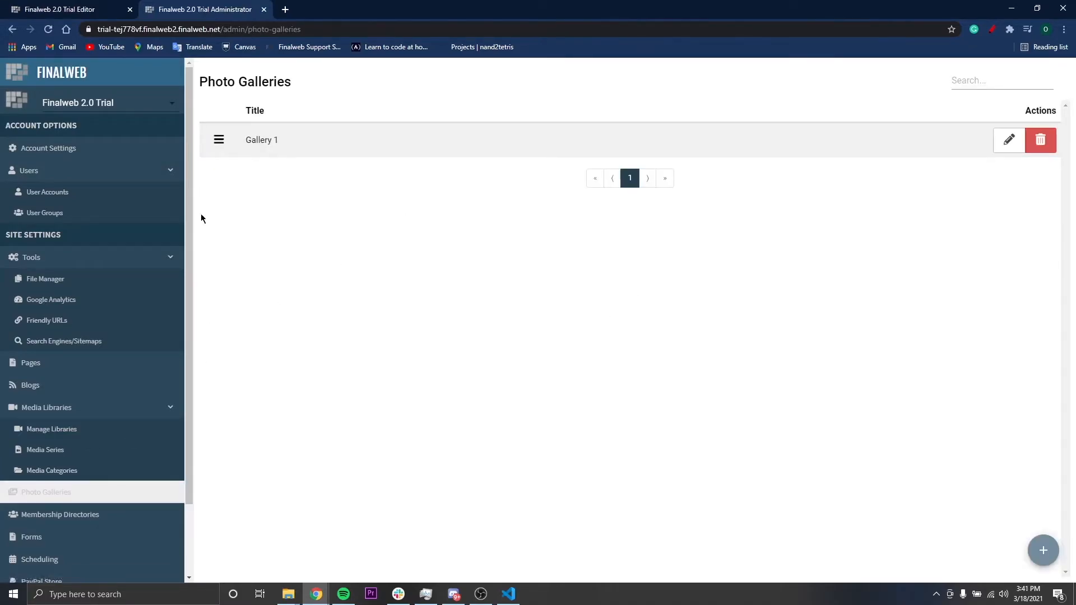
left_click_drag(245, 144, 327, 150)
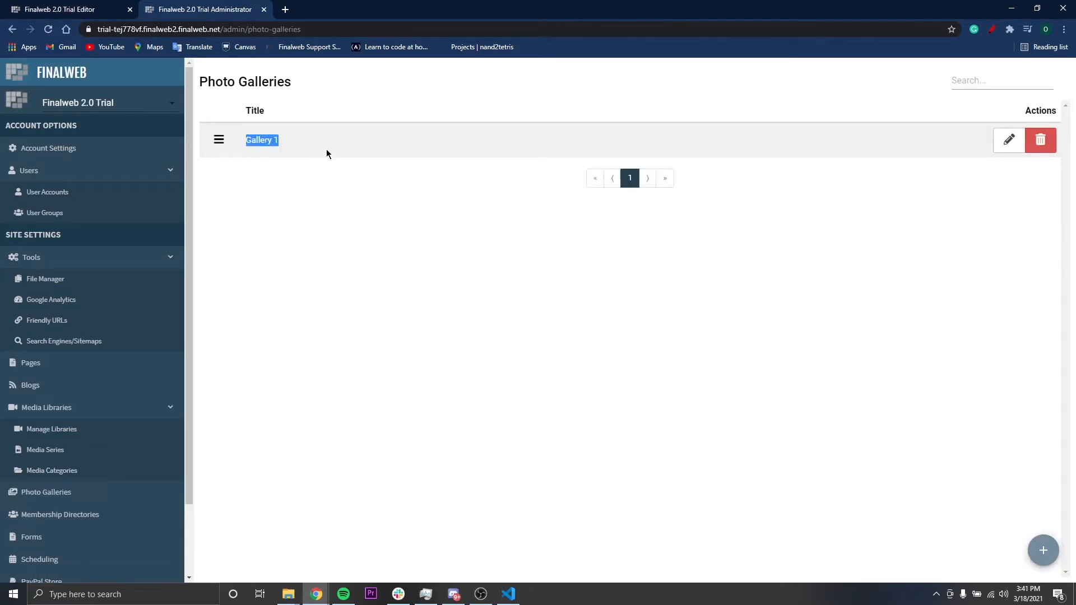
left_click(885, 217)
Create a new photo gallery titled Gallery 2
left_click(1043, 550)
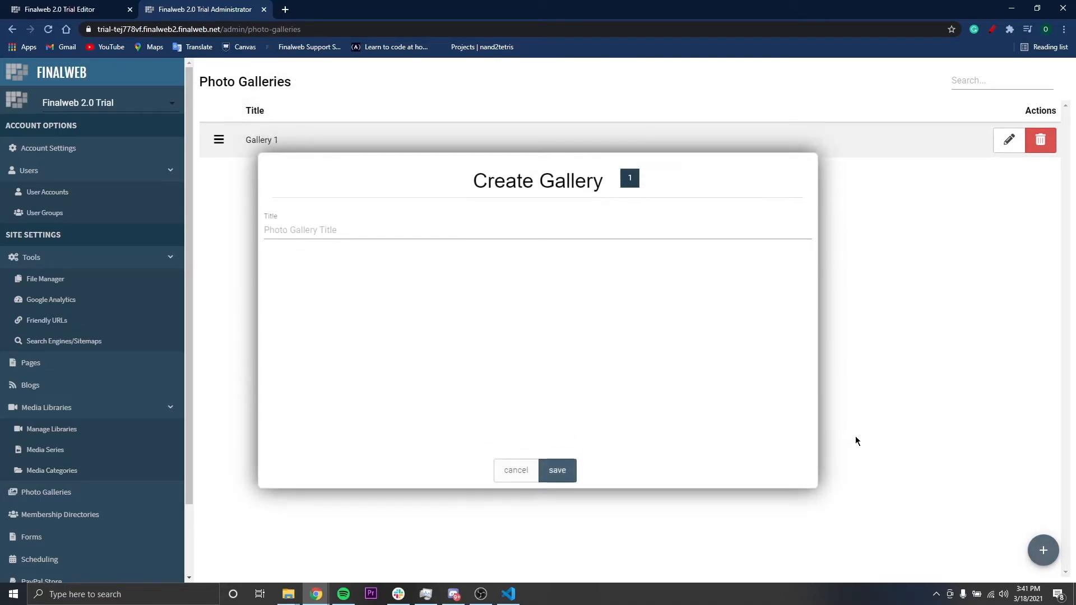
left_click(392, 230)
type("Gallery 2")
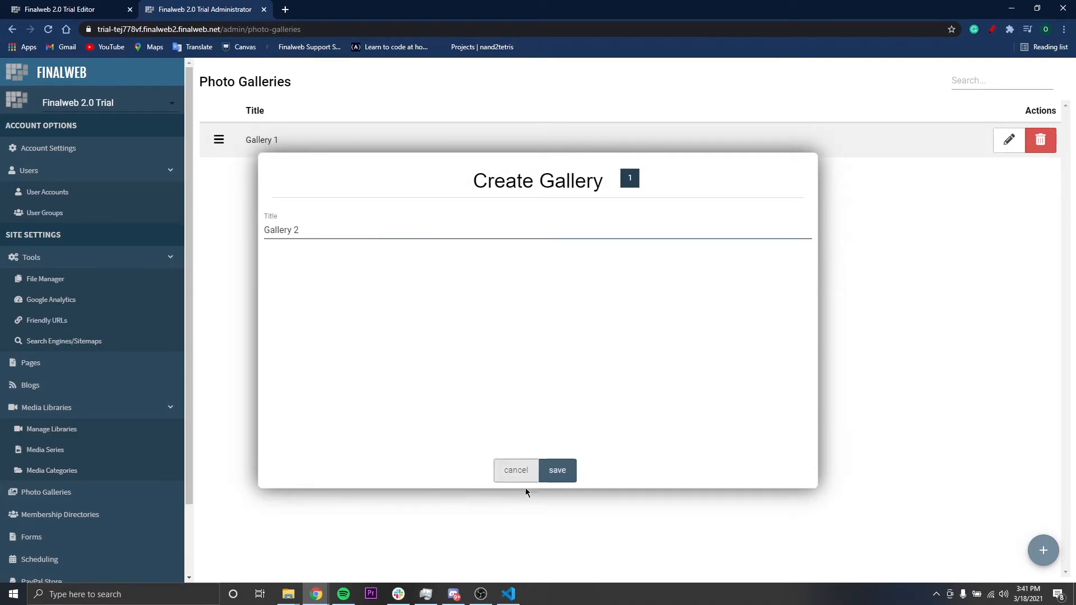
left_click(567, 472)
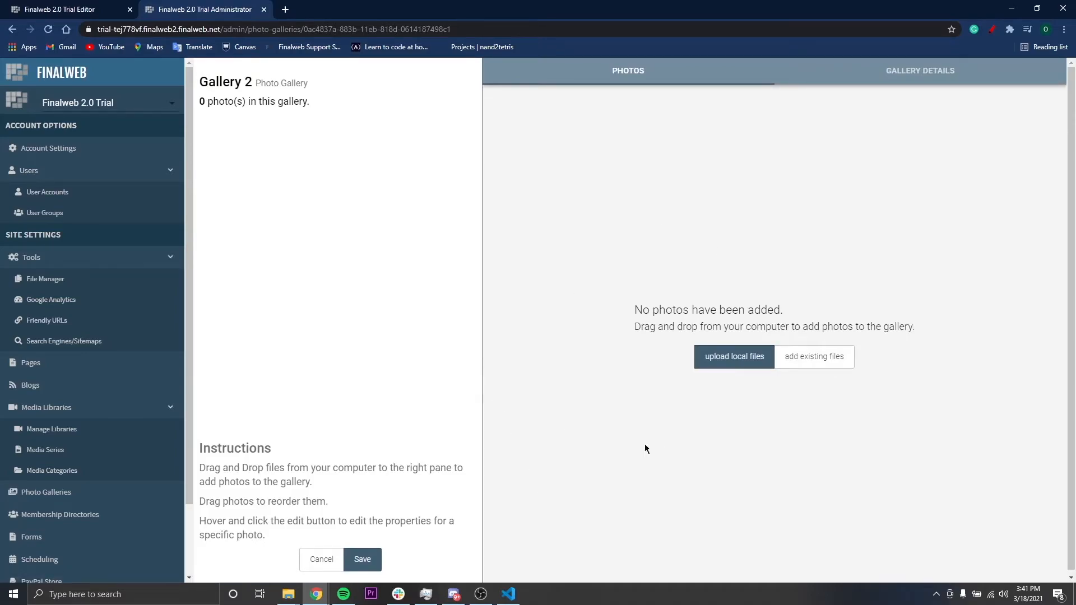
Upload the church logo and mountains pictures from the computer to Gallery 2
left_click(750, 361)
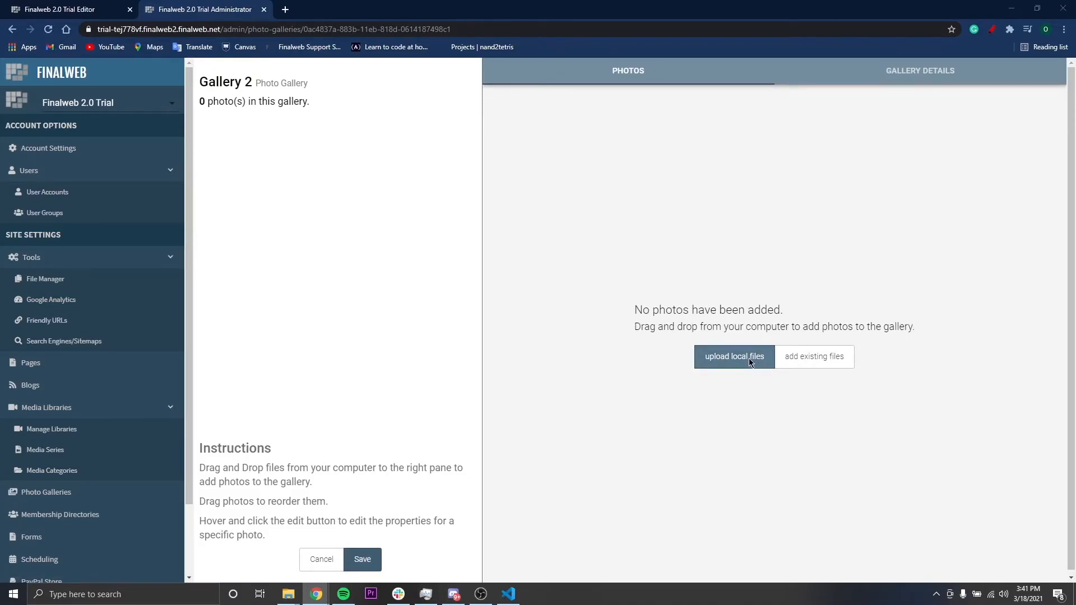
left_click_drag(267, 181, 108, 68)
left_click(442, 289)
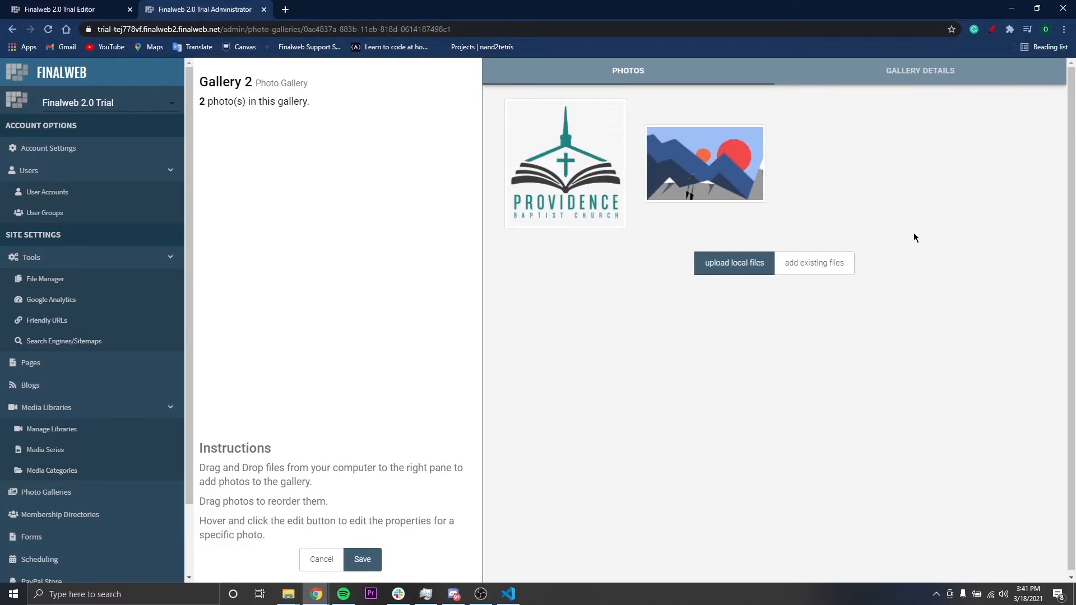
mouse_move(571, 187)
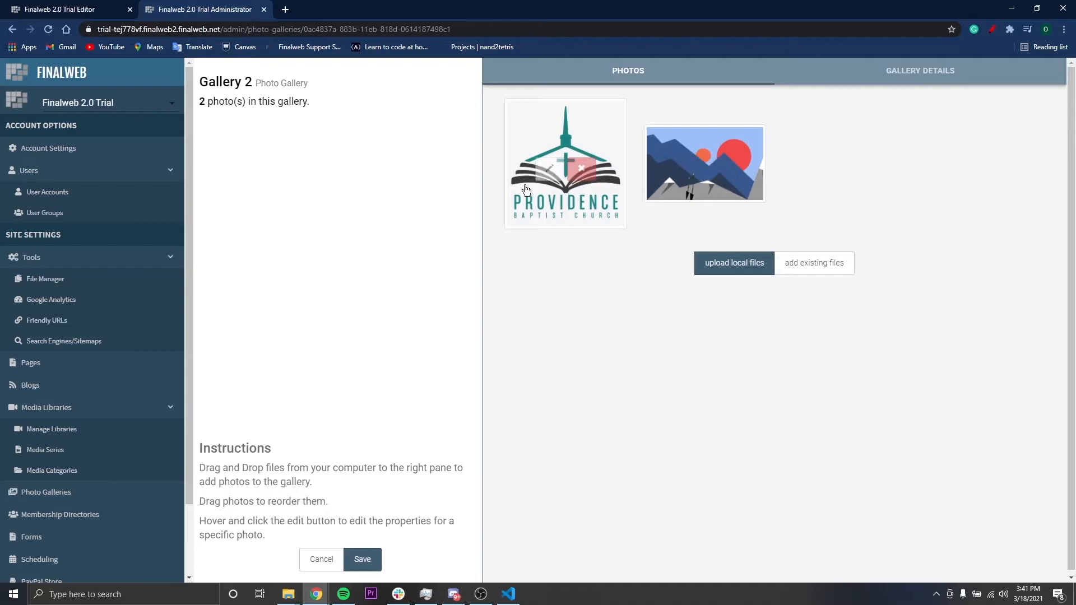
mouse_move(670, 179)
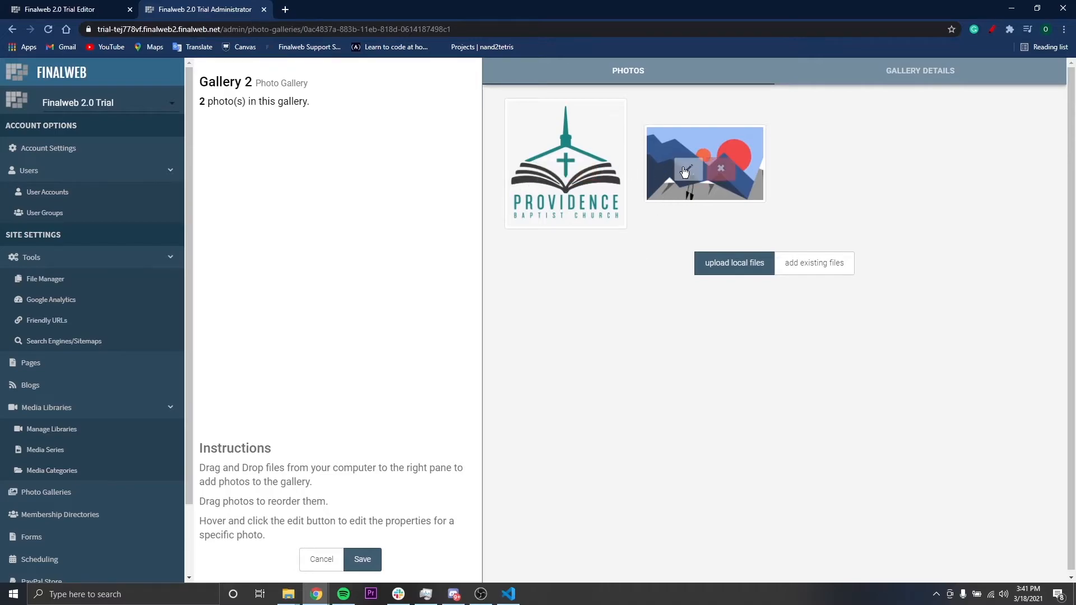
Enter "A cool Gallery" as Gallery 2's description in its gallery details and save the gallery
left_click(940, 68)
left_click(643, 173)
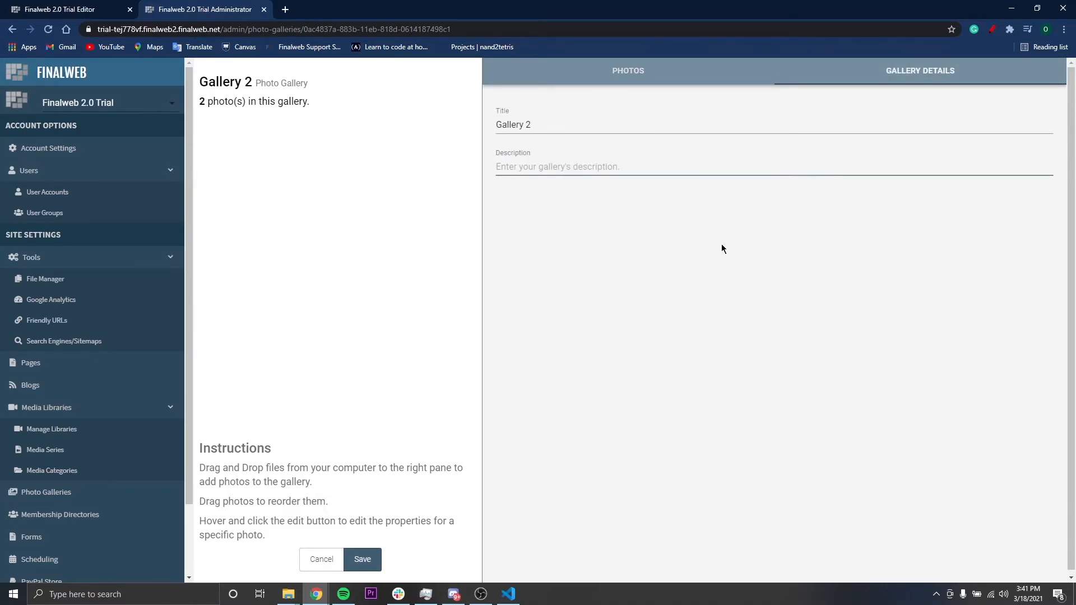
type("A coo")
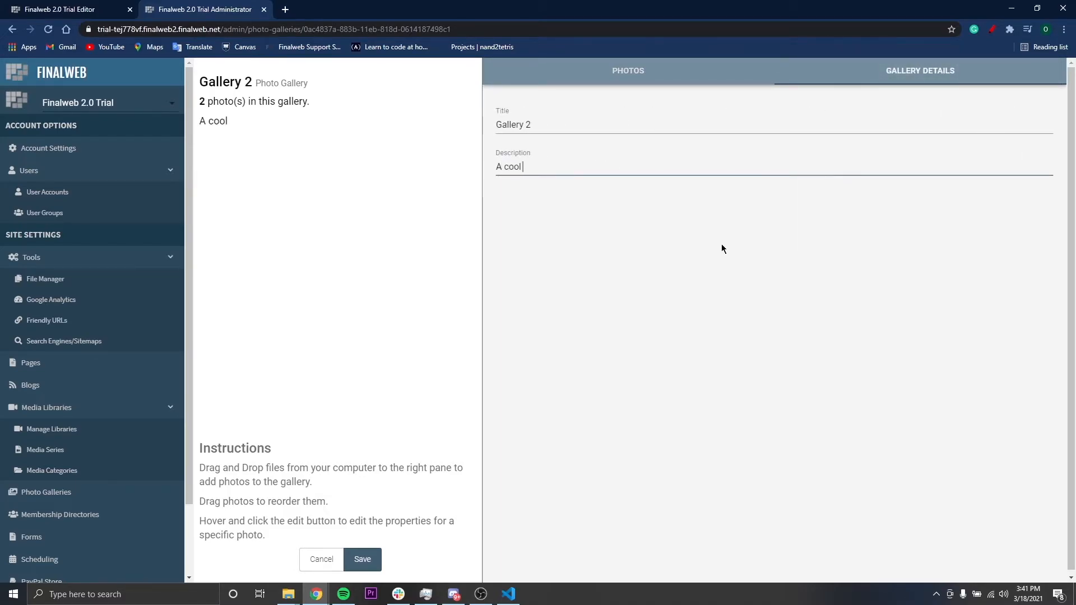
type("l Galler")
left_click(362, 560)
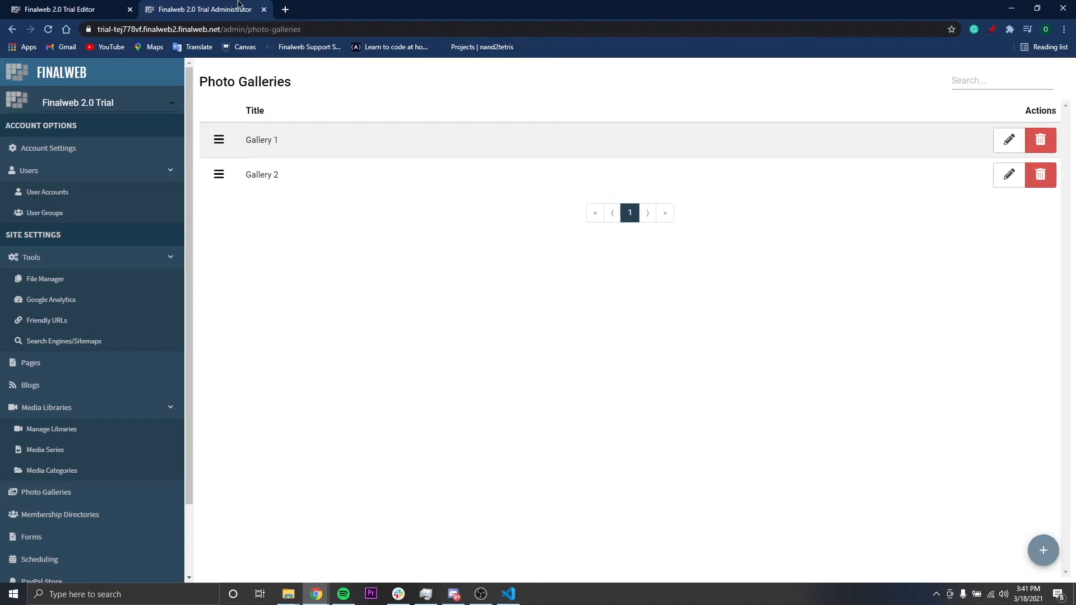
Return to the site editor, reload the Photo Galleries page, and close the administration area
left_click(61, 9)
left_click(49, 32)
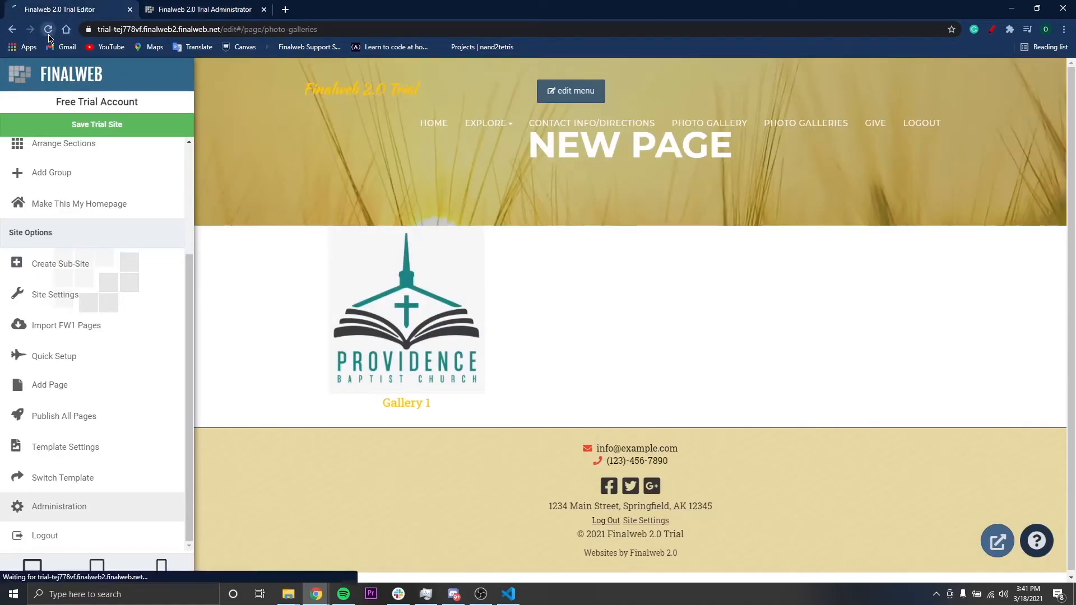
left_click(264, 10)
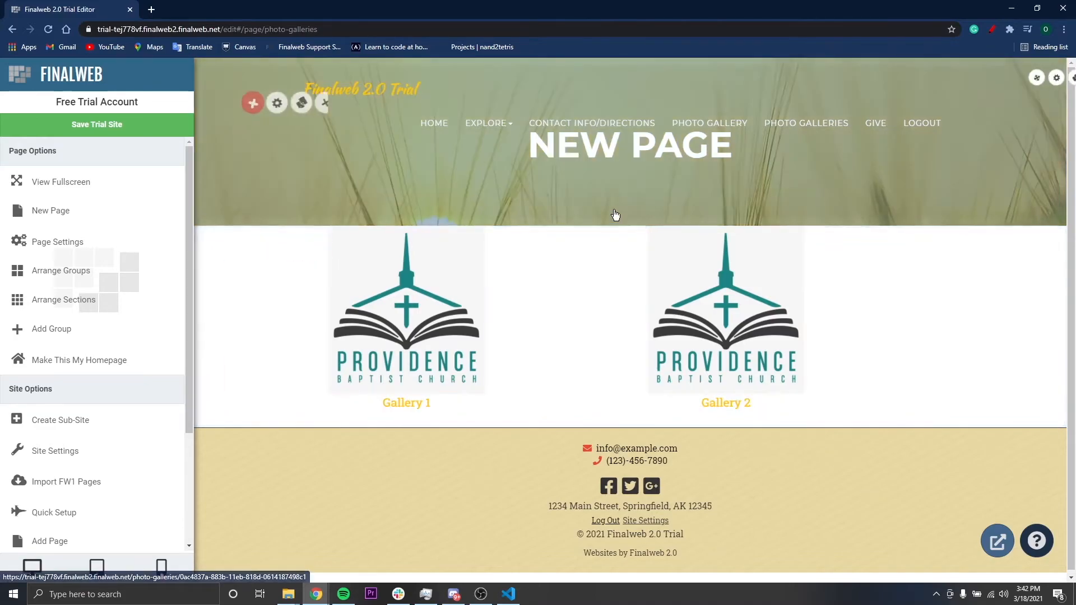
View Gallery 1 from the gallery index and return to the Photo Galleries page
mouse_move(473, 135)
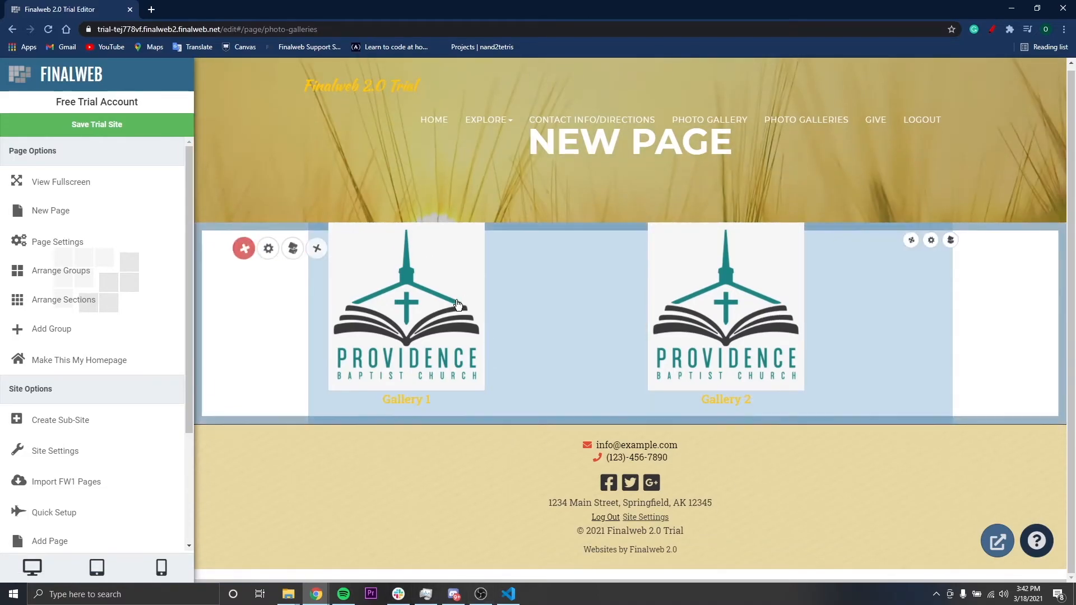
left_click(457, 304)
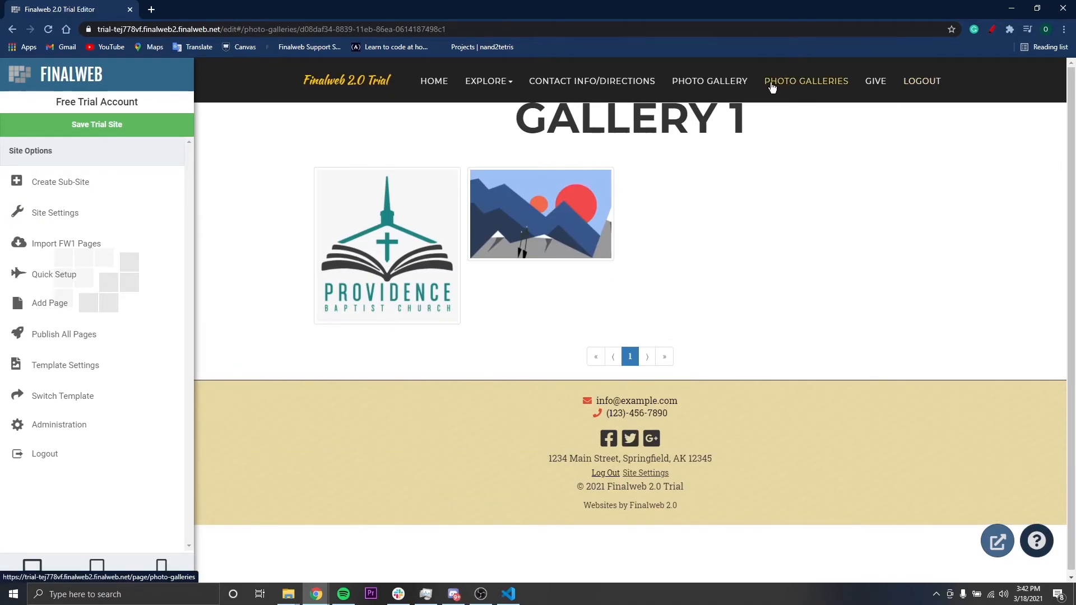
left_click(836, 79)
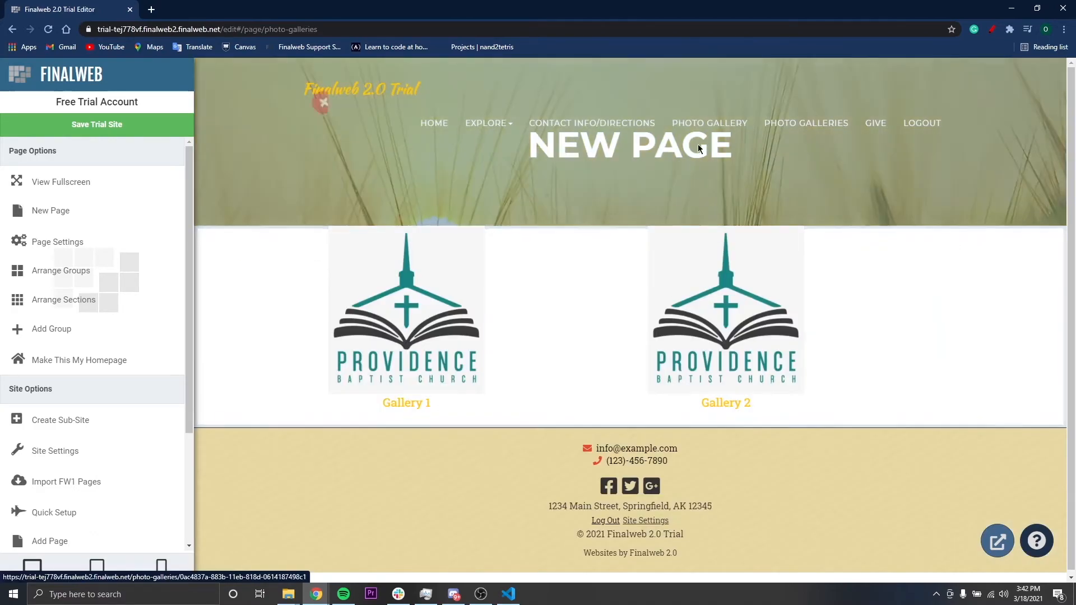
Change the page's banner heading to PHOTO GALLERIES and save the section's changes
left_click(736, 147)
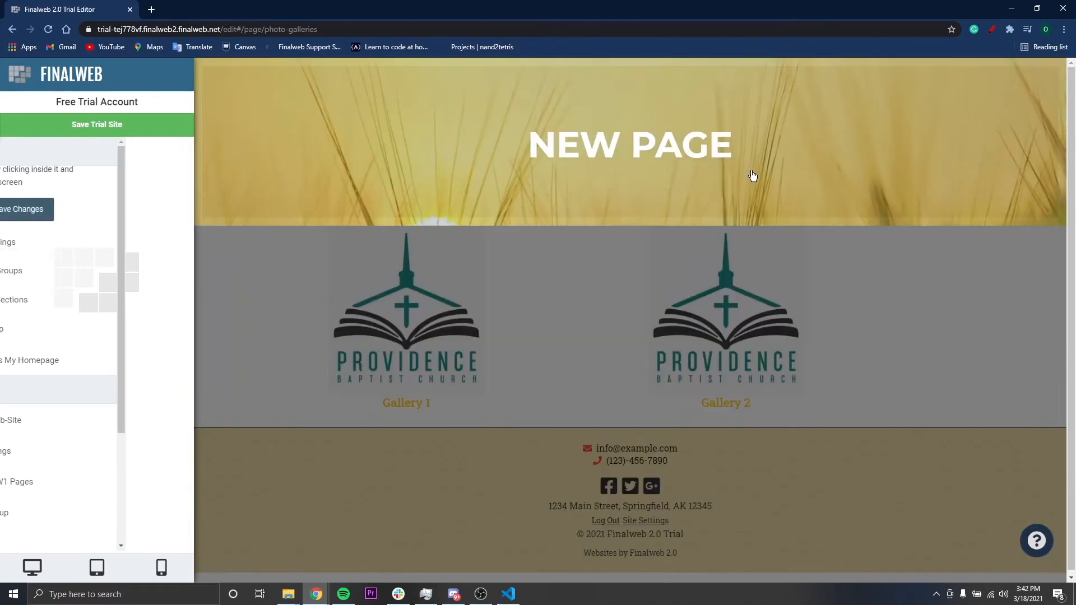
left_click_drag(735, 150, 528, 149)
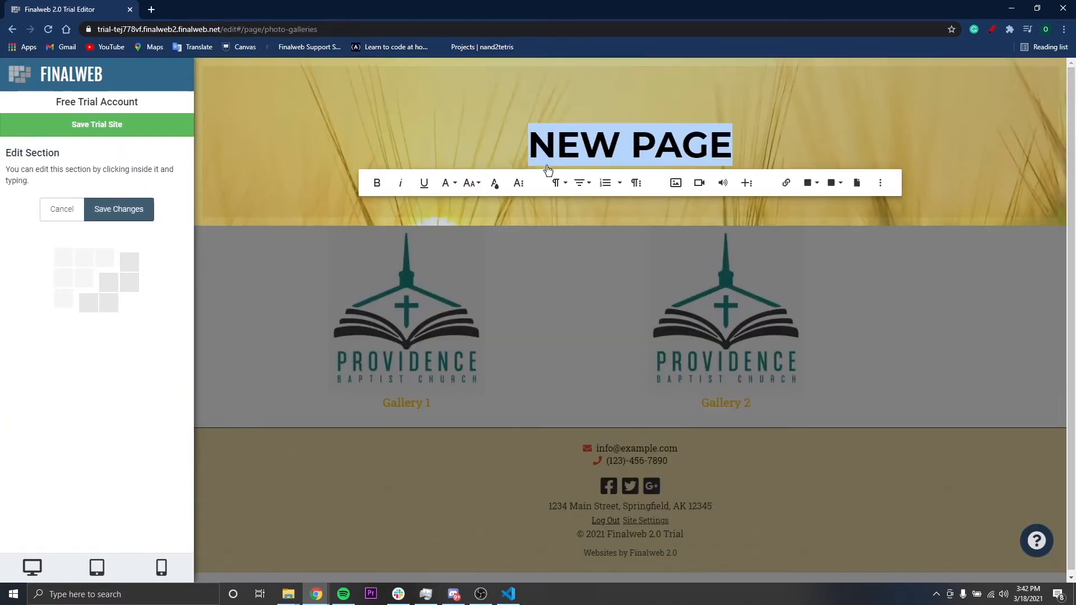
type("PHOT")
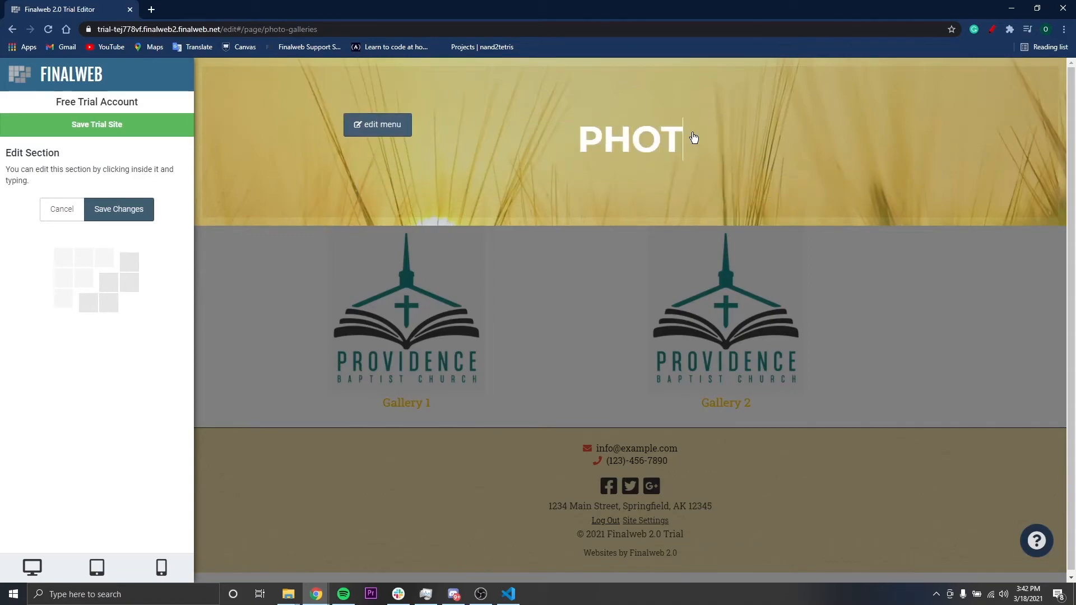
type("O GALLIERS")
key("BackSpace")
key("BackSpace")
key("BackSpace")
key("BackSpace")
type("ERIES")
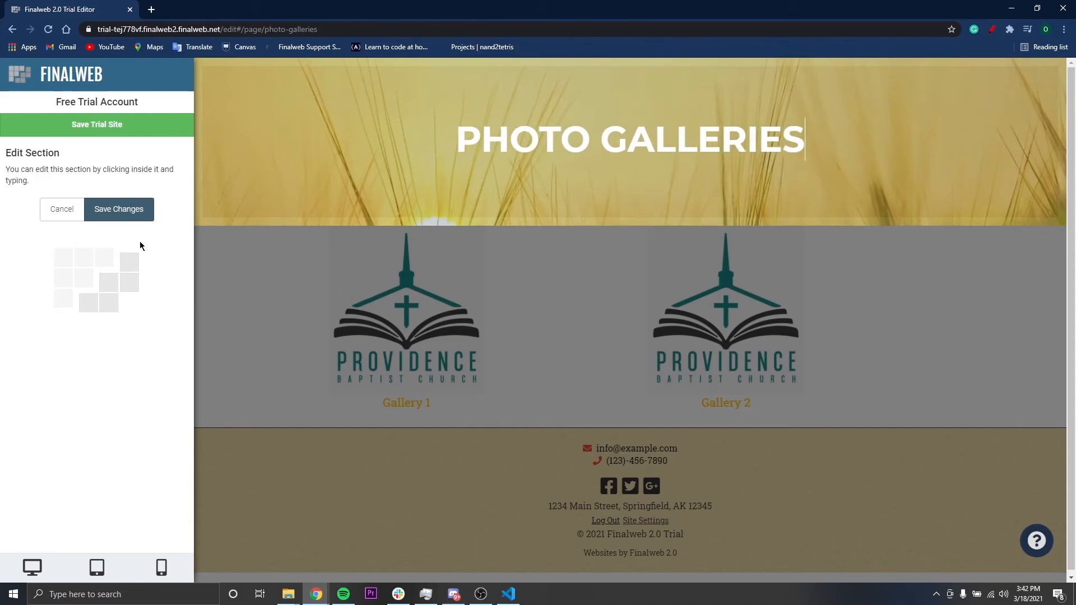
left_click(126, 213)
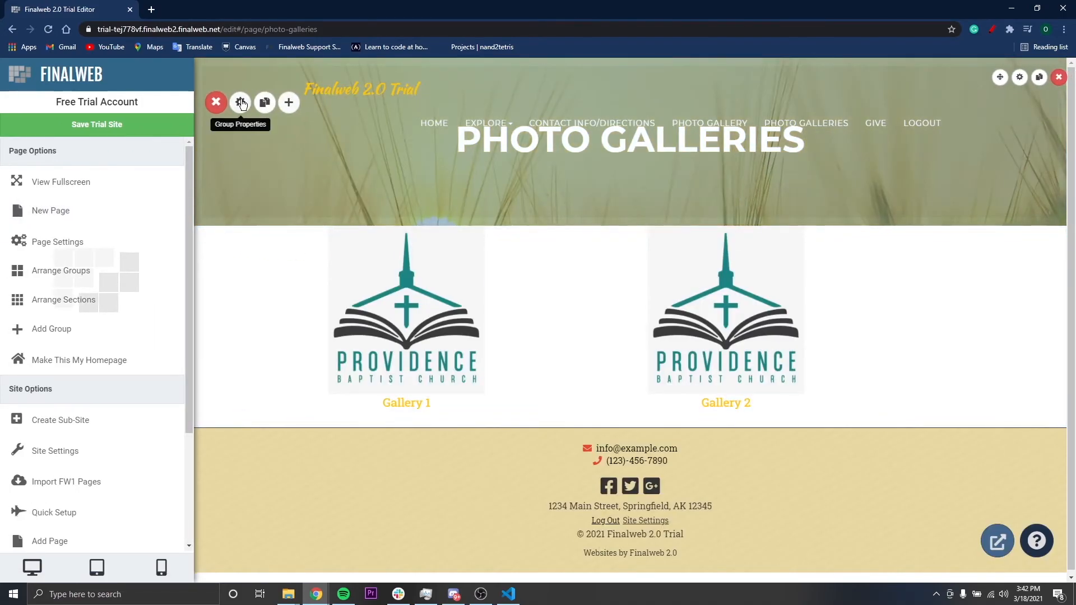
Replace the banner group's background image with a stock photo of a camera beside a laptop, found by searching "camera", and save the changes
left_click(242, 104)
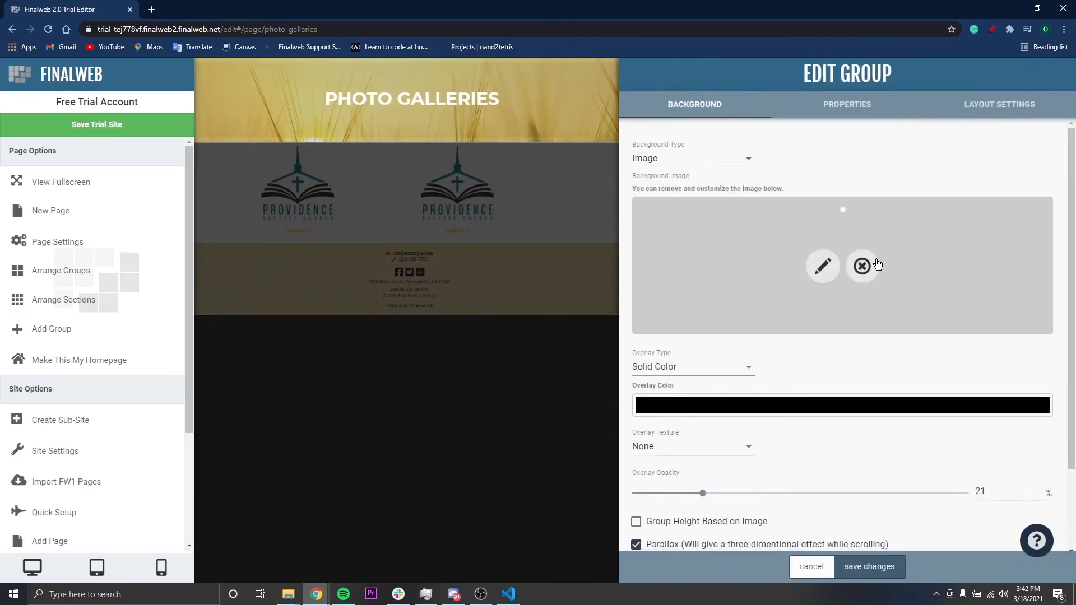
left_click(862, 265)
left_click(923, 279)
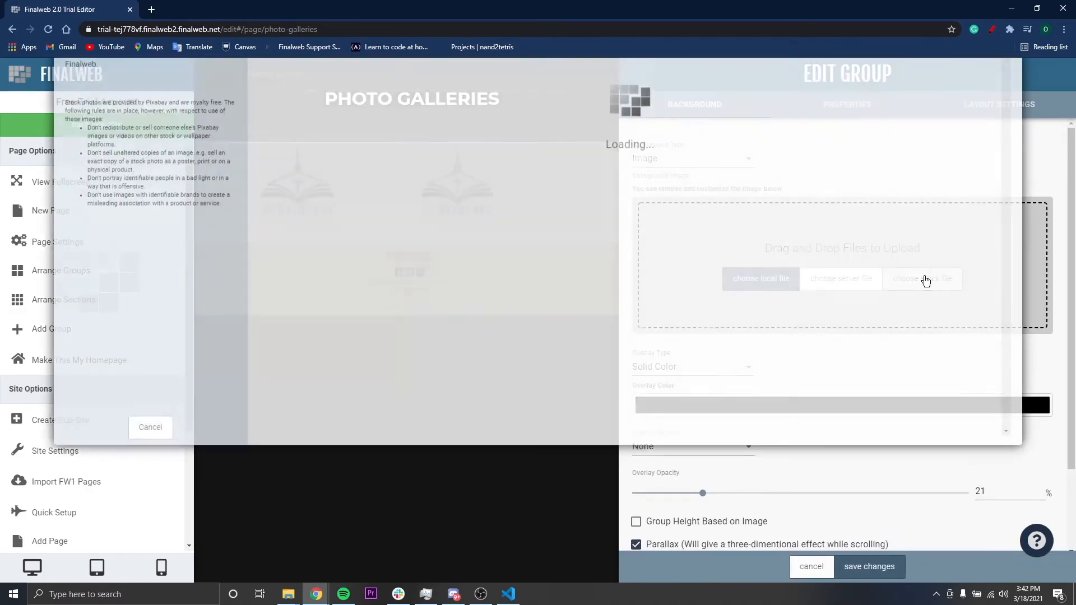
left_click(441, 70)
type("ca")
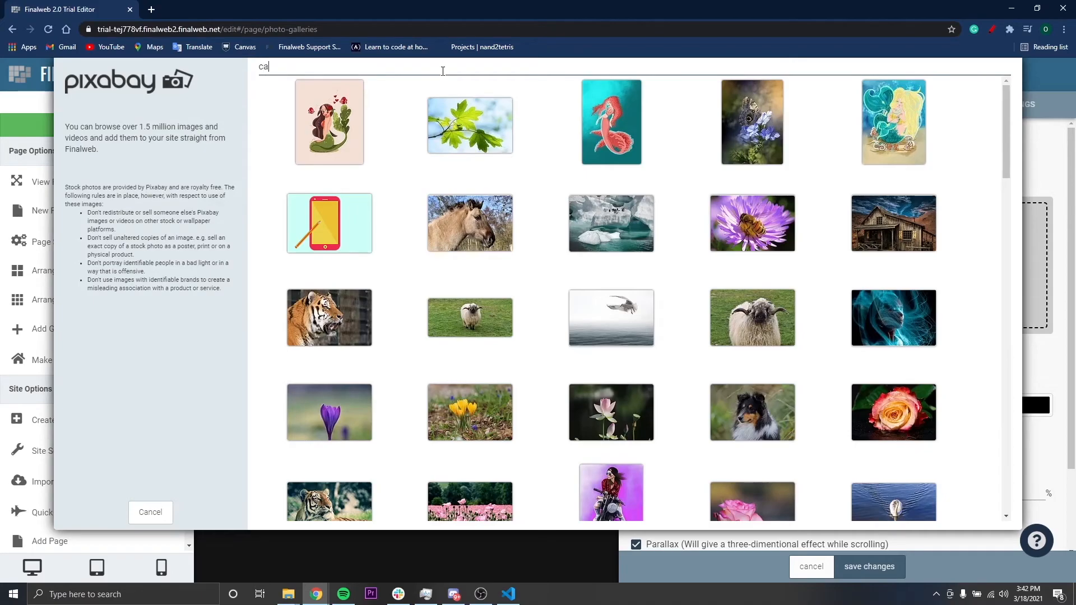
type("mera")
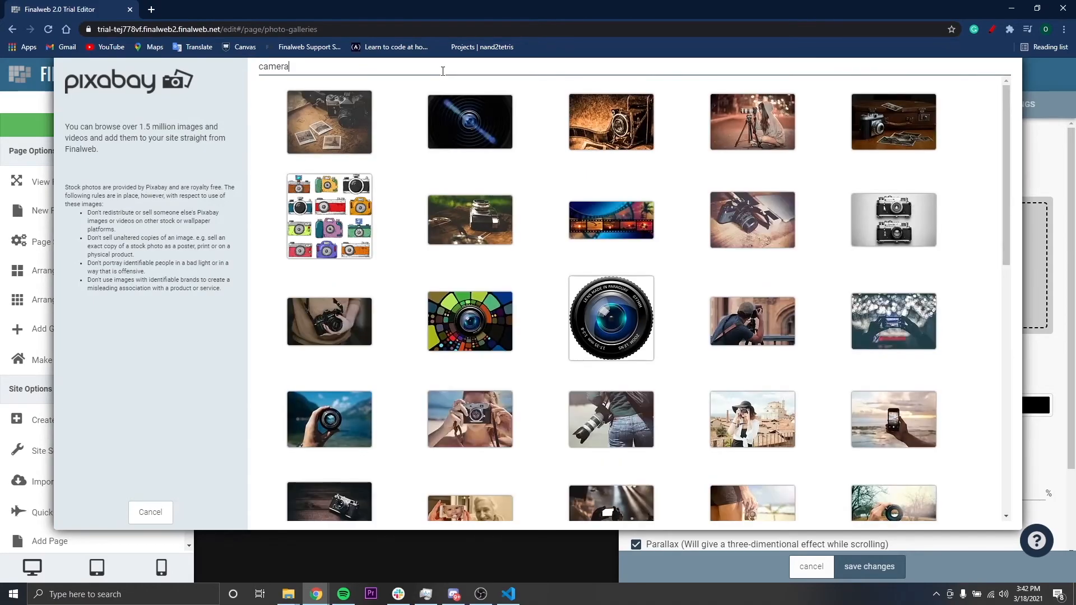
left_click(728, 219)
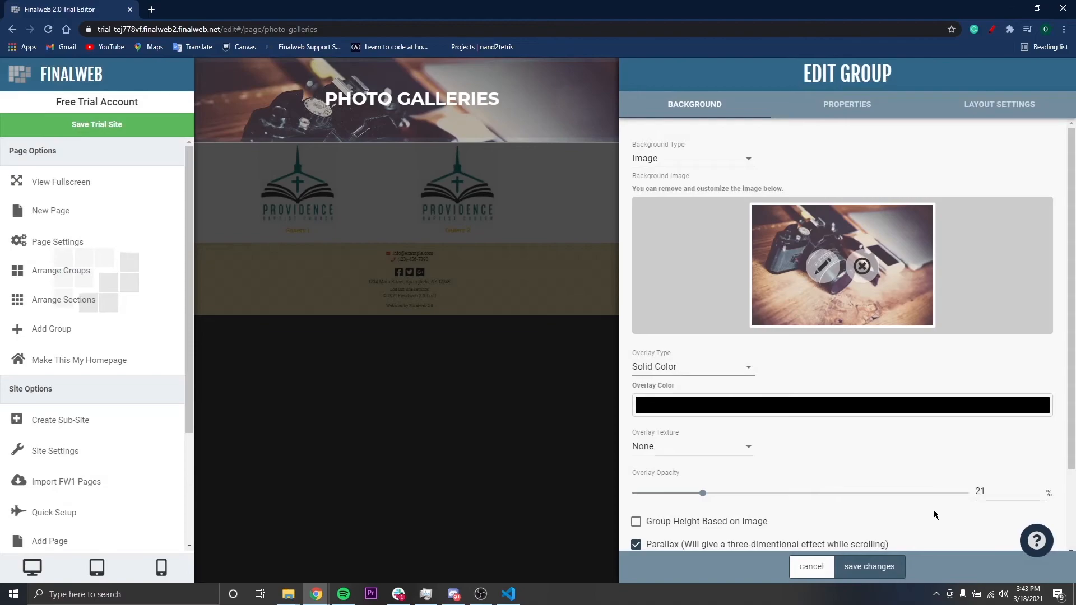
left_click(874, 571)
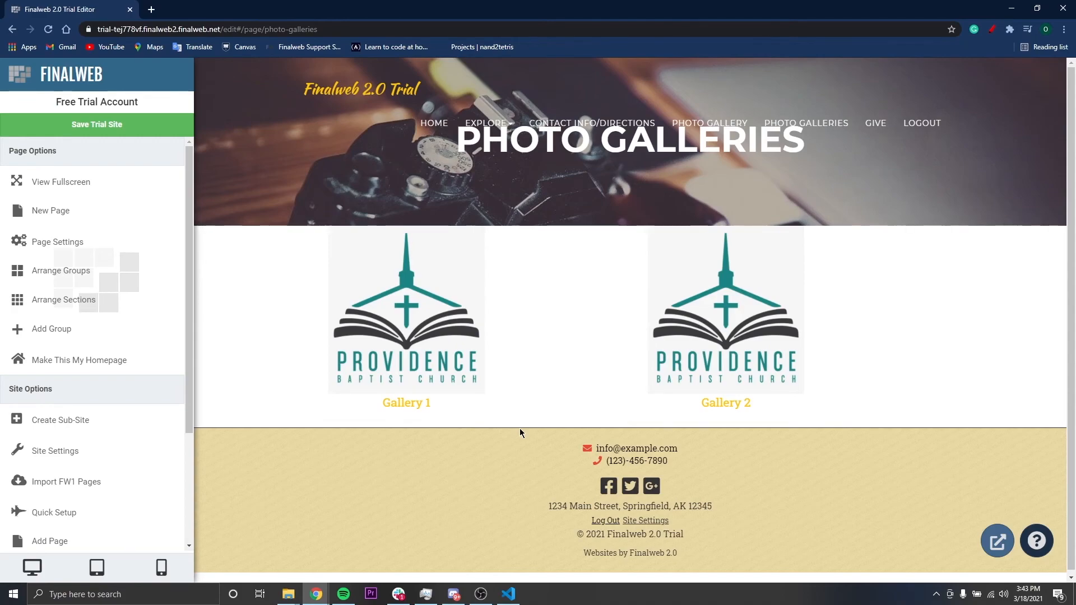
Visit finalweb.com in a new browser tab and go through its Support page to the technical support contact options
left_click(152, 10)
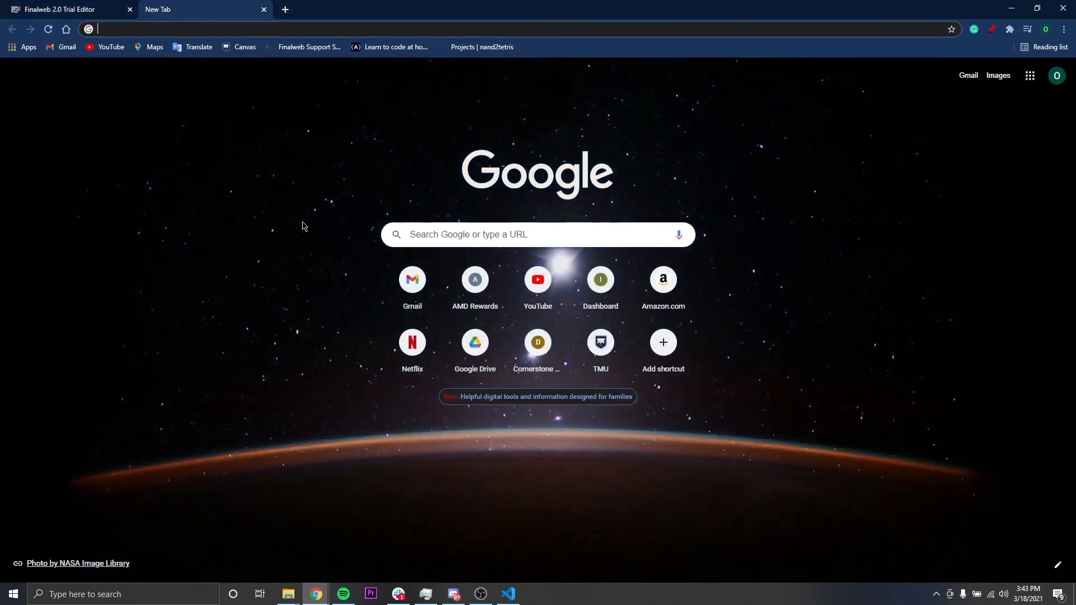
type("final")
key("Return")
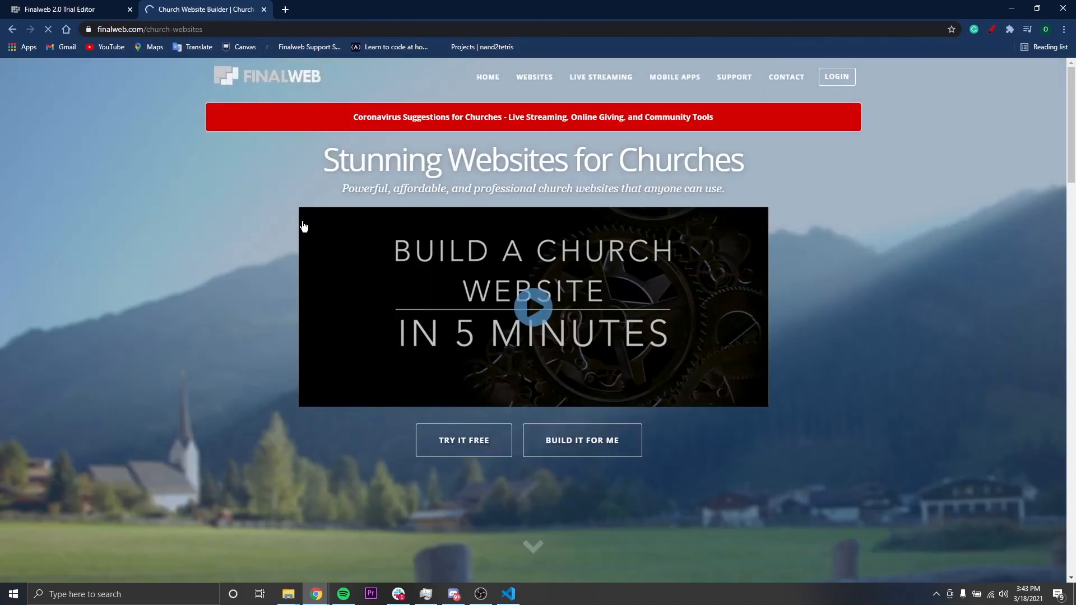
left_click(734, 77)
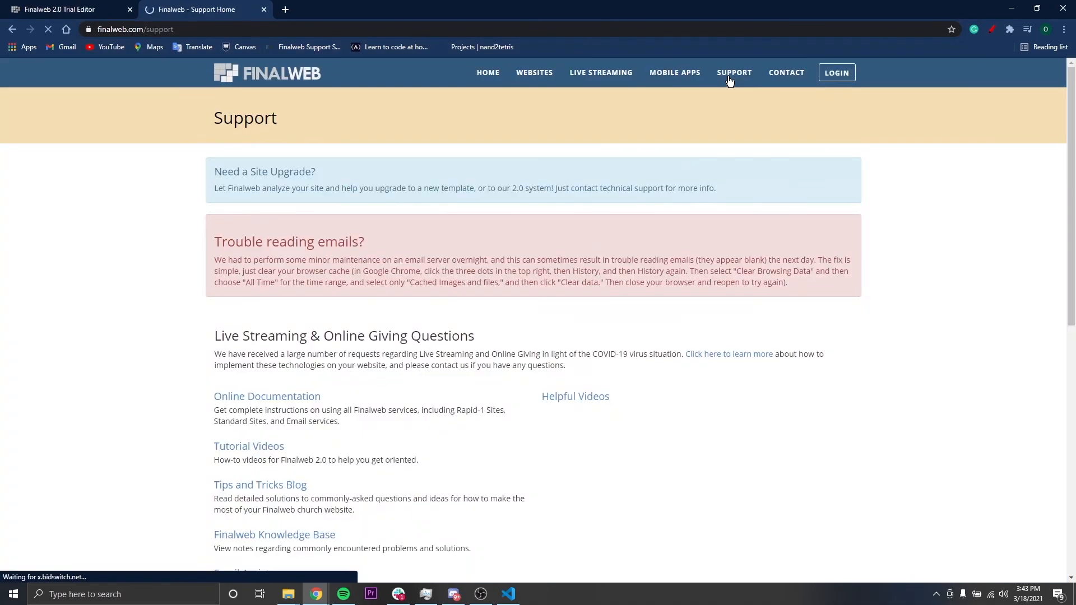
scroll(439, 335, "down", 5)
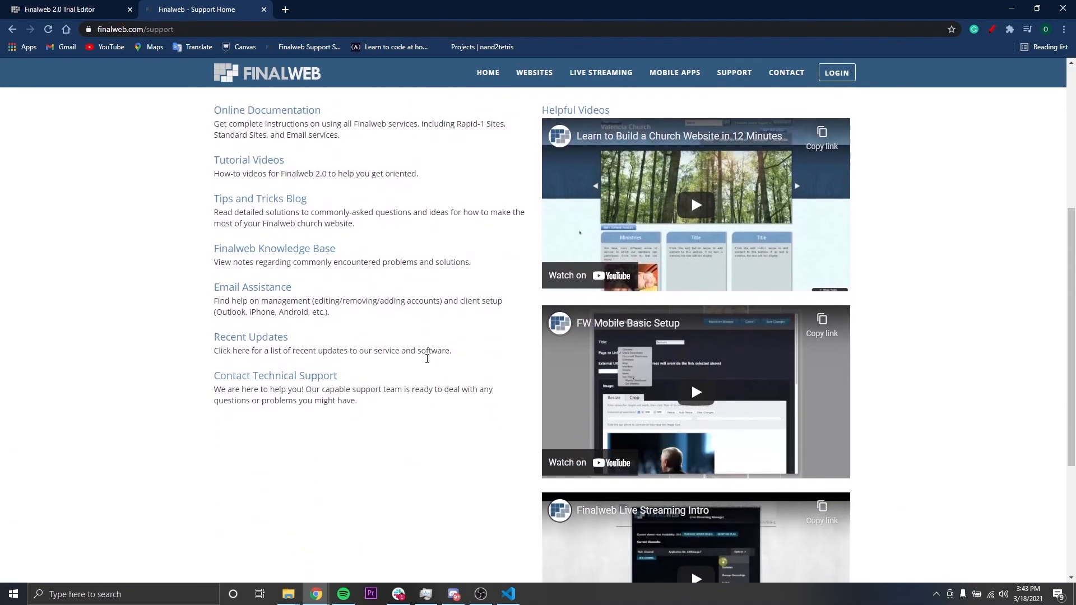
left_click(296, 343)
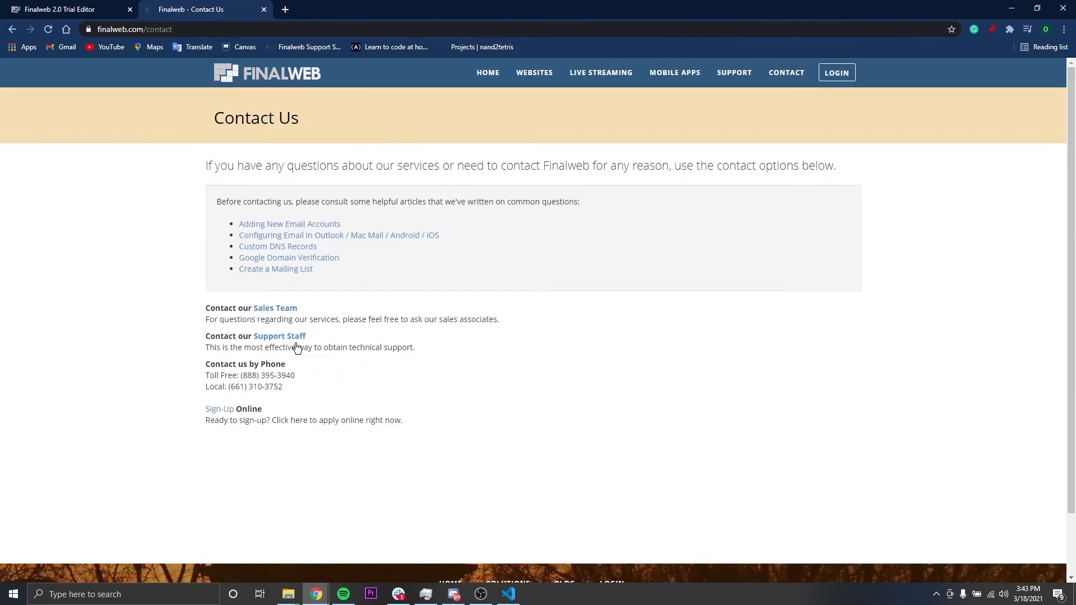